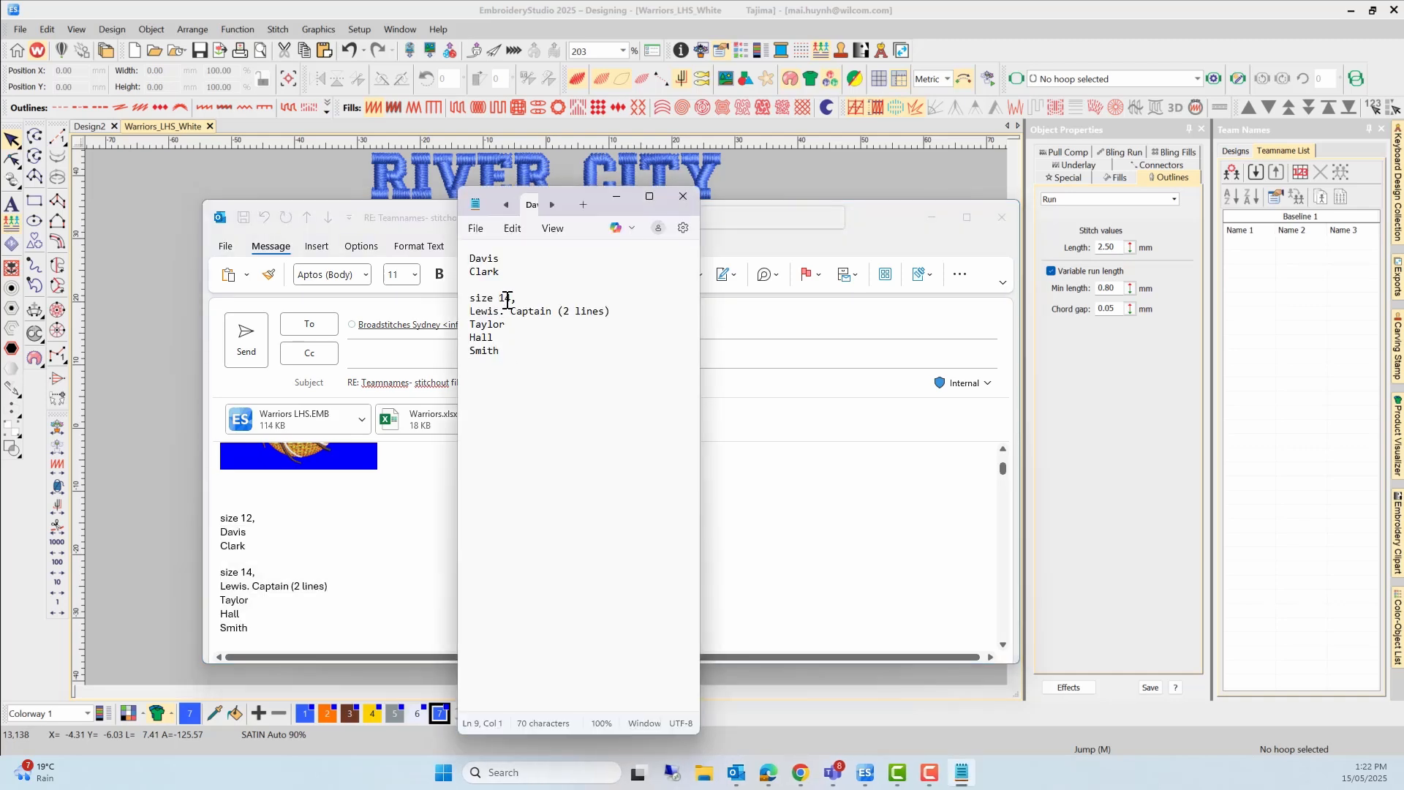
# Remove the "size 14," heading, the blank line and the "(2 lines)" note from the list of names
pyautogui.moveTo(521, 298); pyautogui.dragTo(444, 300)
pyautogui.press('BackSpace')
pyautogui.click(466, 315)
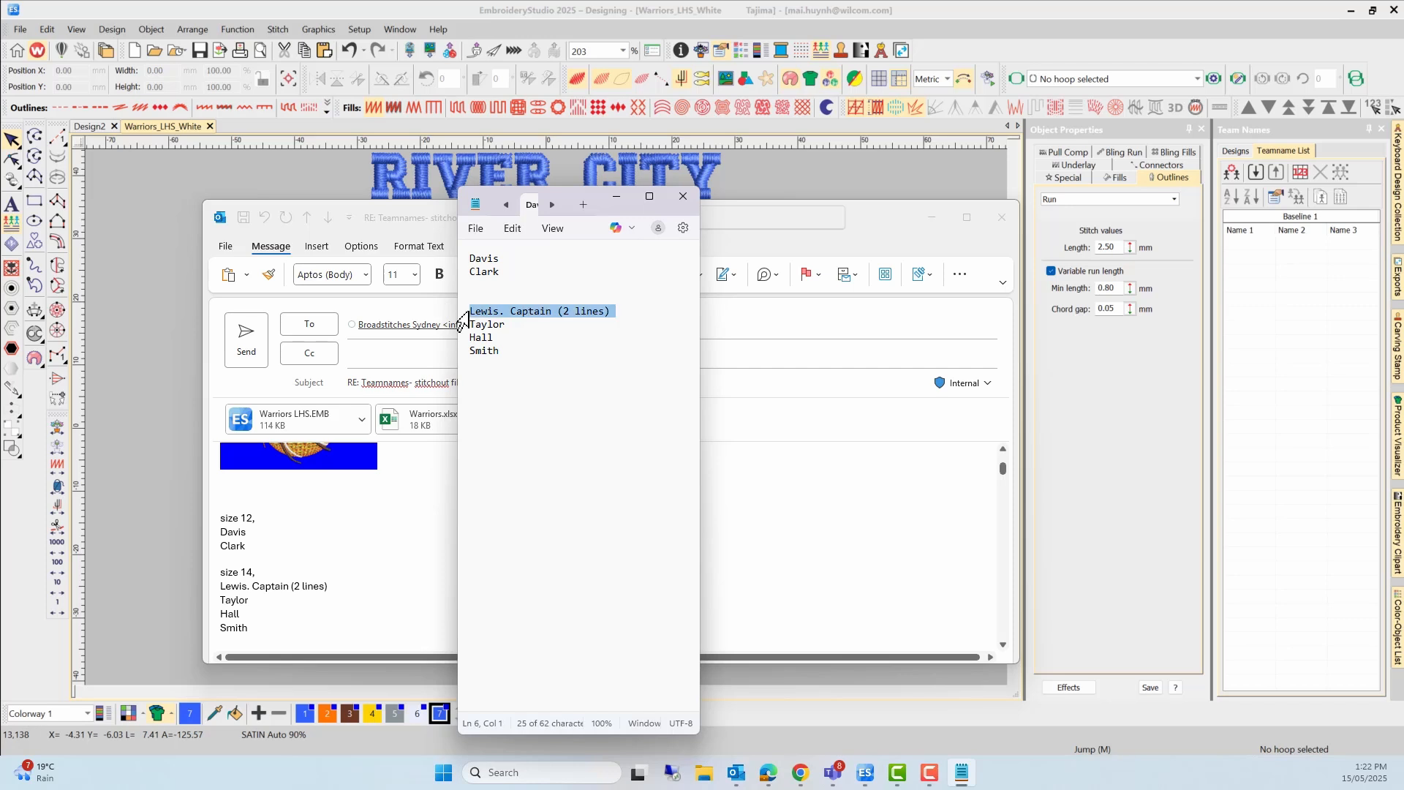
pyautogui.press('Left')
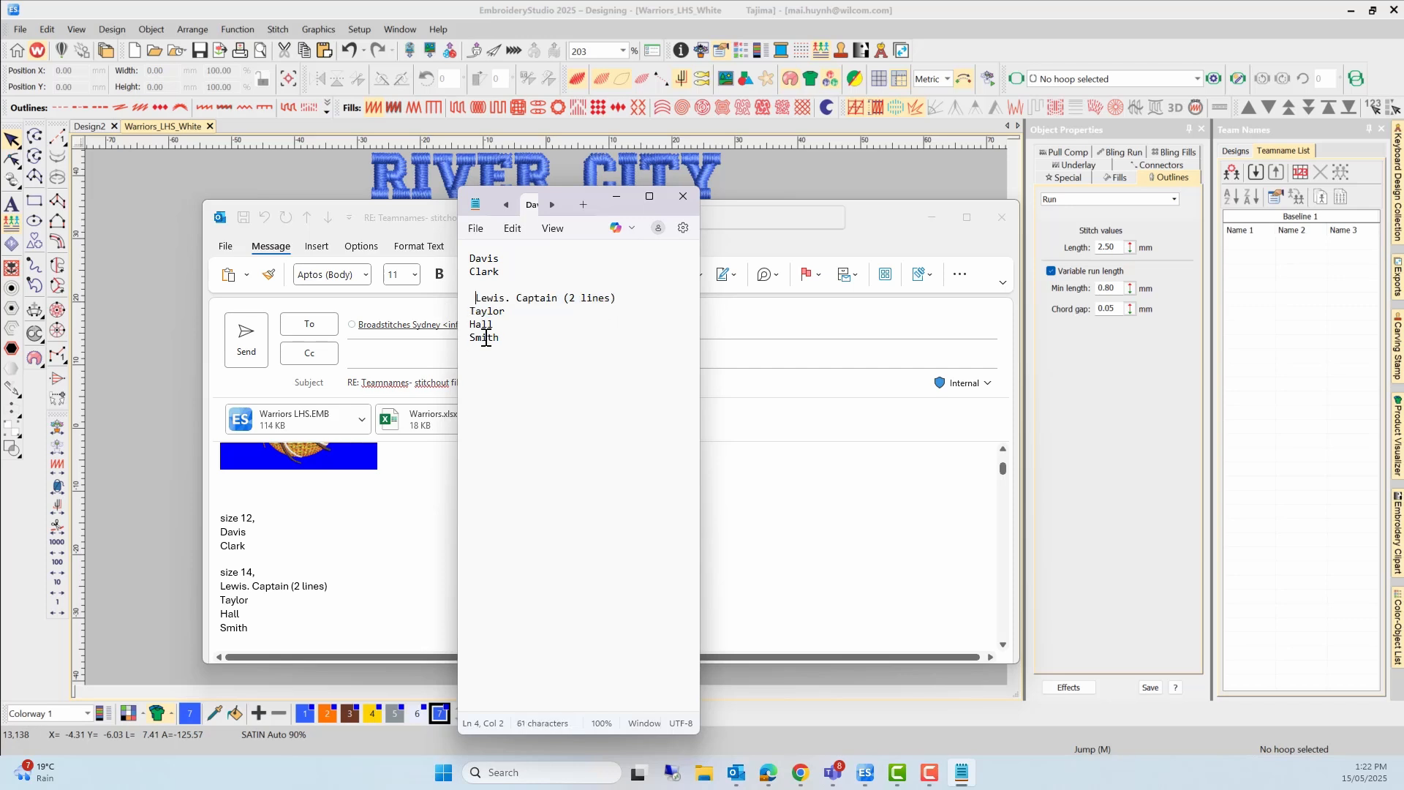
pyautogui.press('BackSpace')
pyautogui.press('BackSpace')
pyautogui.press('BackSpace')
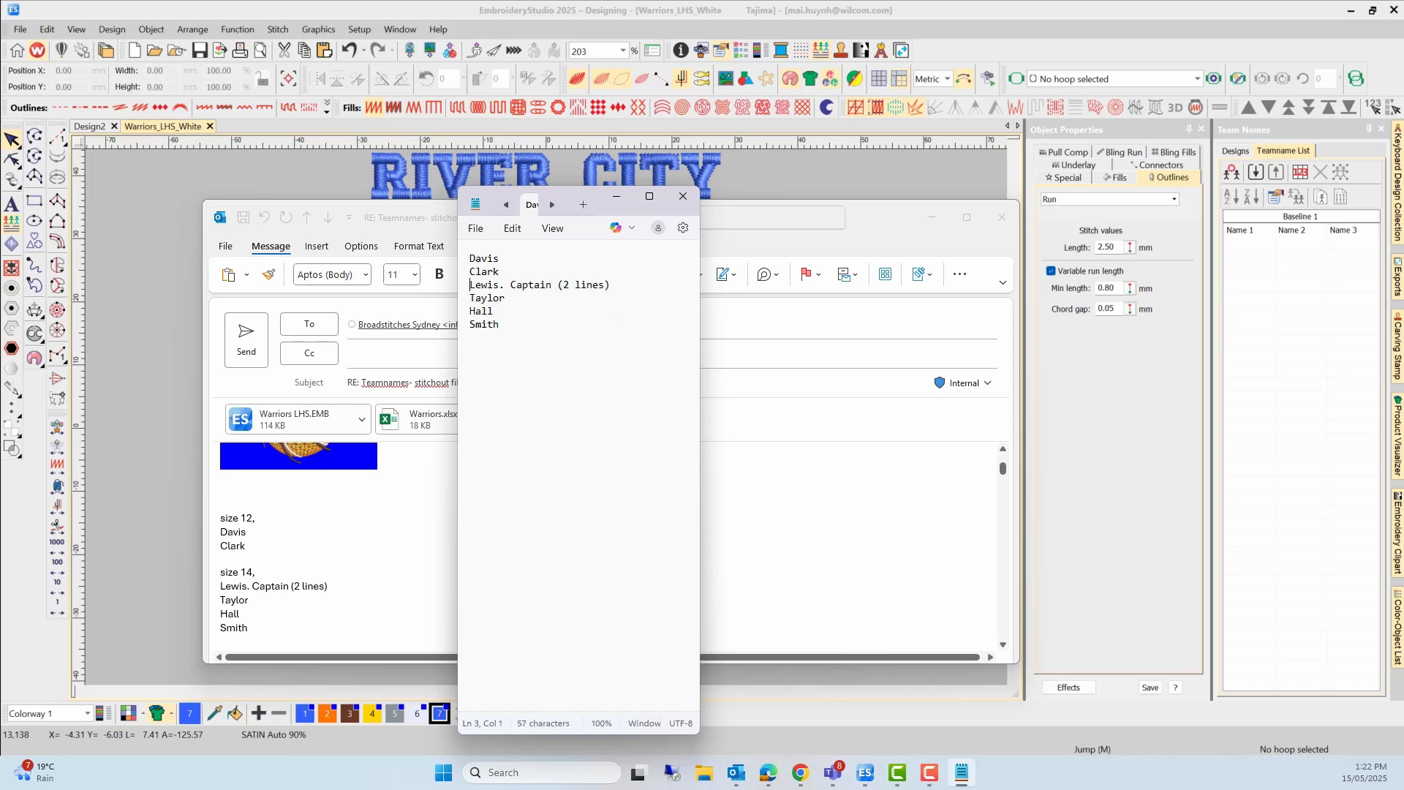
pyautogui.click(512, 314)
pyautogui.moveTo(638, 286); pyautogui.dragTo(554, 288)
# Save the list on the Desktop as "Teamnames Warriors" and import the names into EmbroideryStudio's Teamname List
pyautogui.click(476, 228)
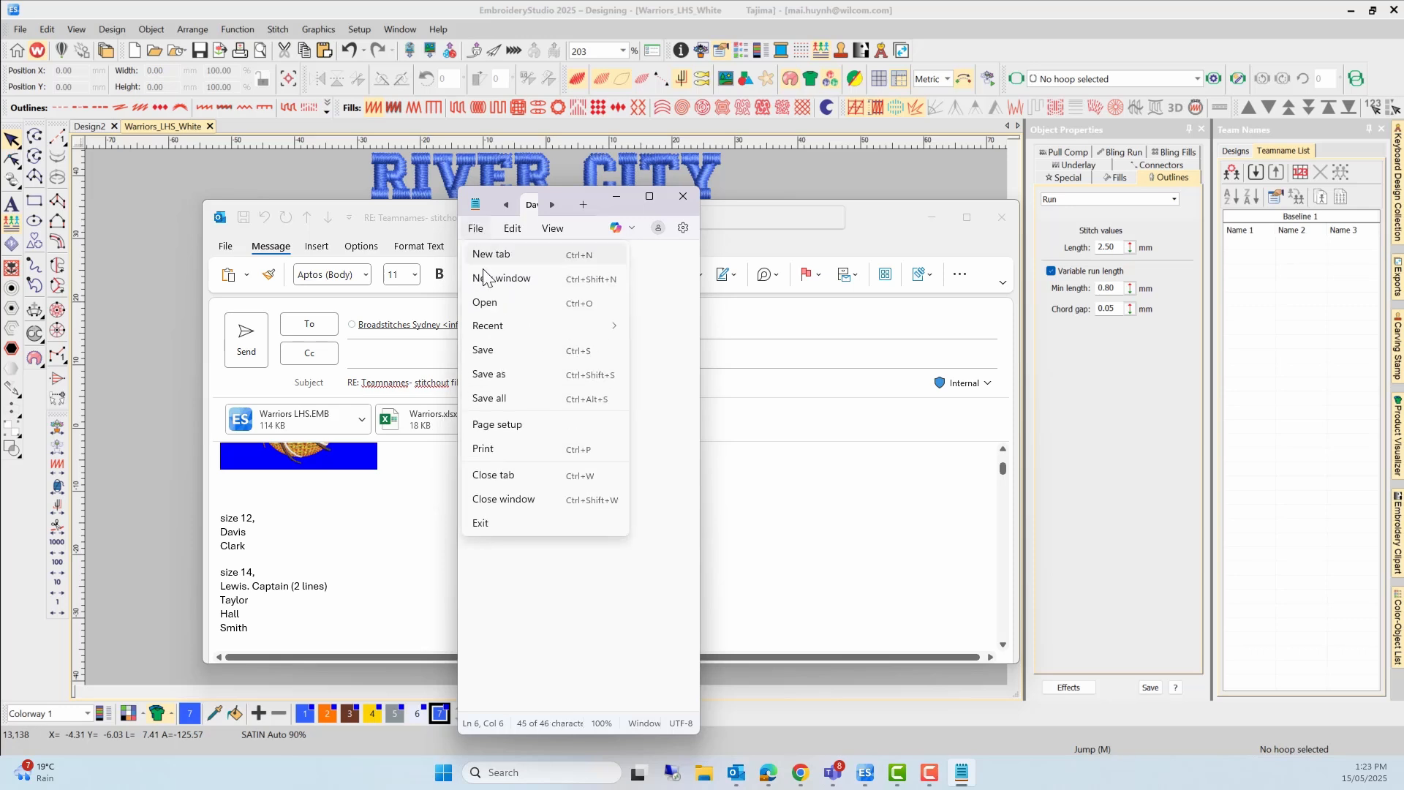
pyautogui.click(498, 376)
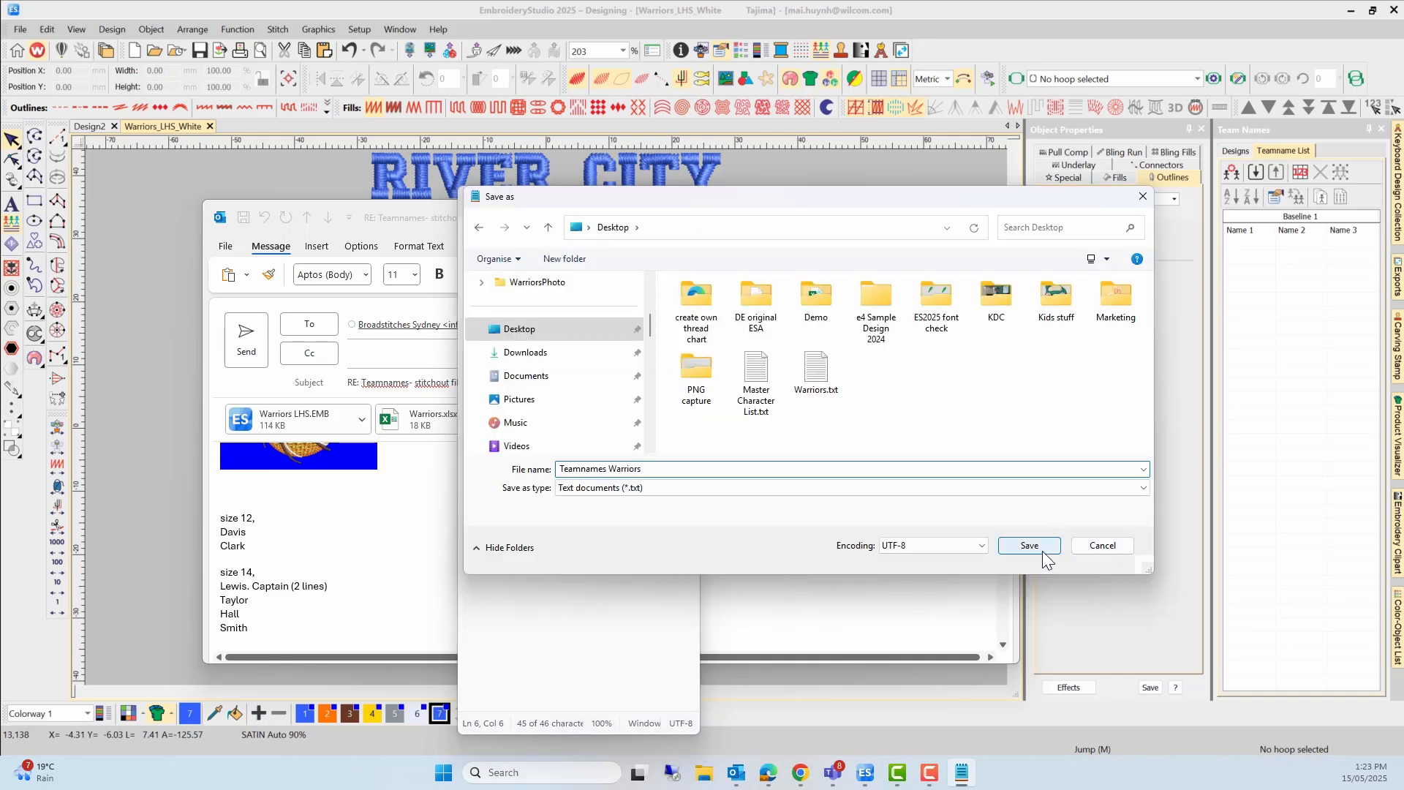
pyautogui.click(1030, 546)
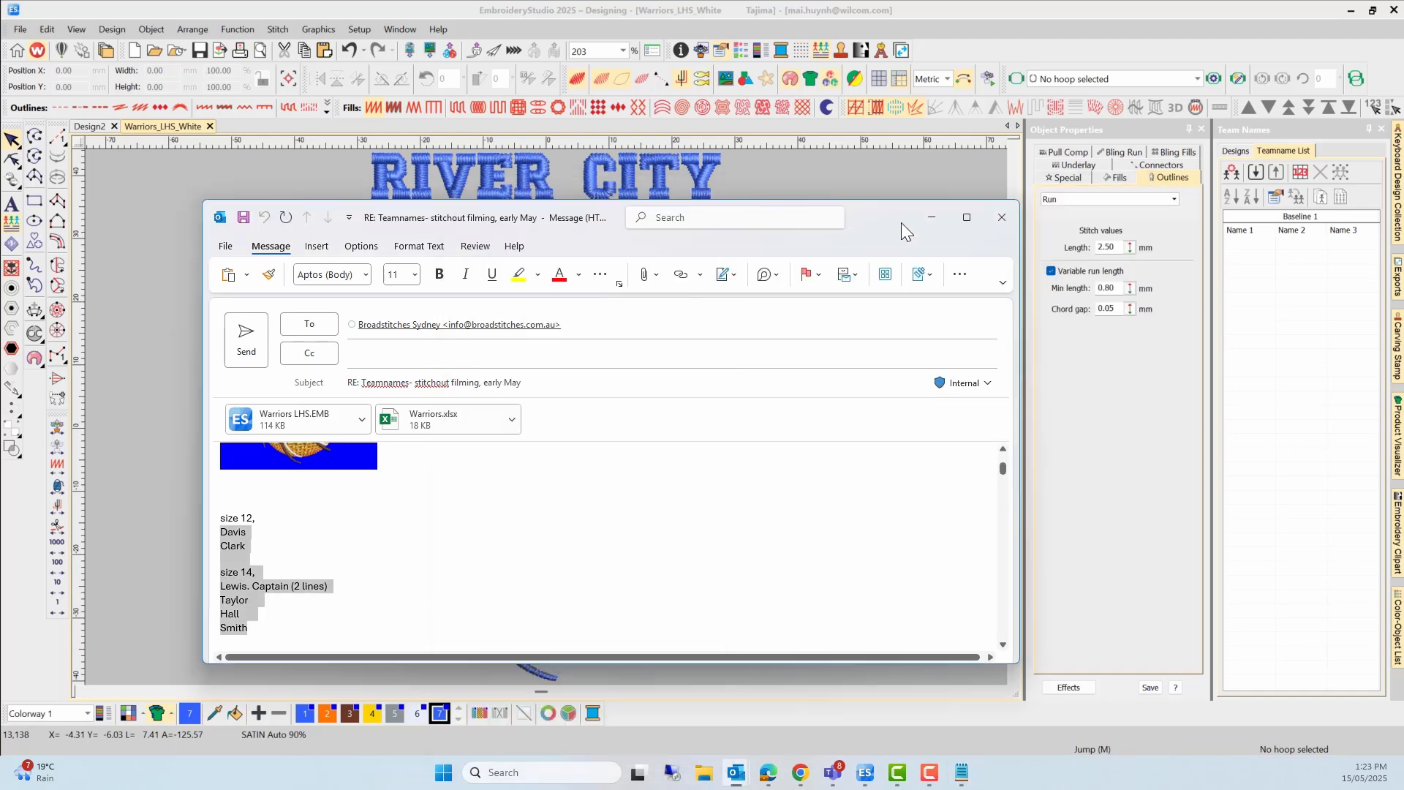
pyautogui.click(940, 219)
pyautogui.click(1255, 175)
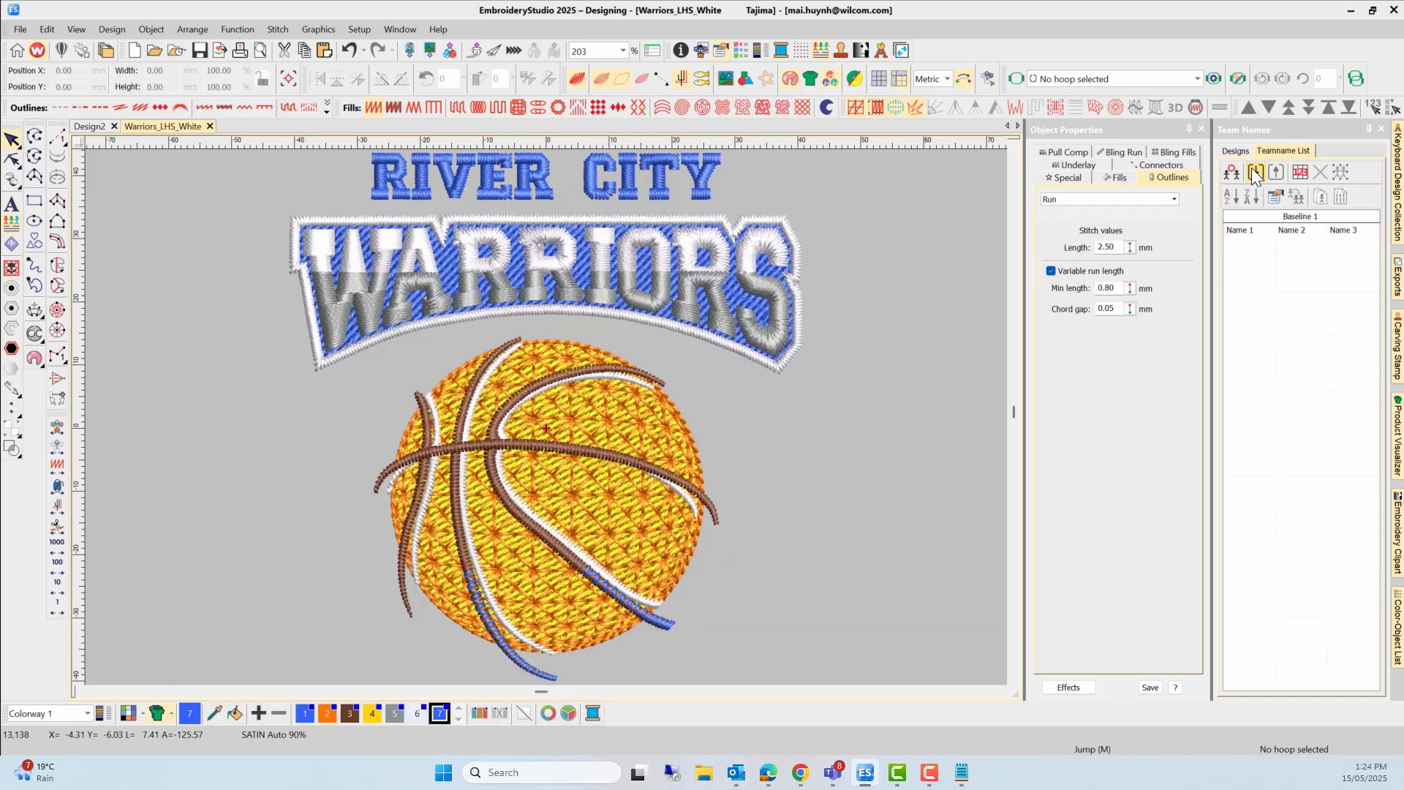
# Switch the design to the Royal colorway and move the overlapping team names below the basketball
pyautogui.click(89, 715)
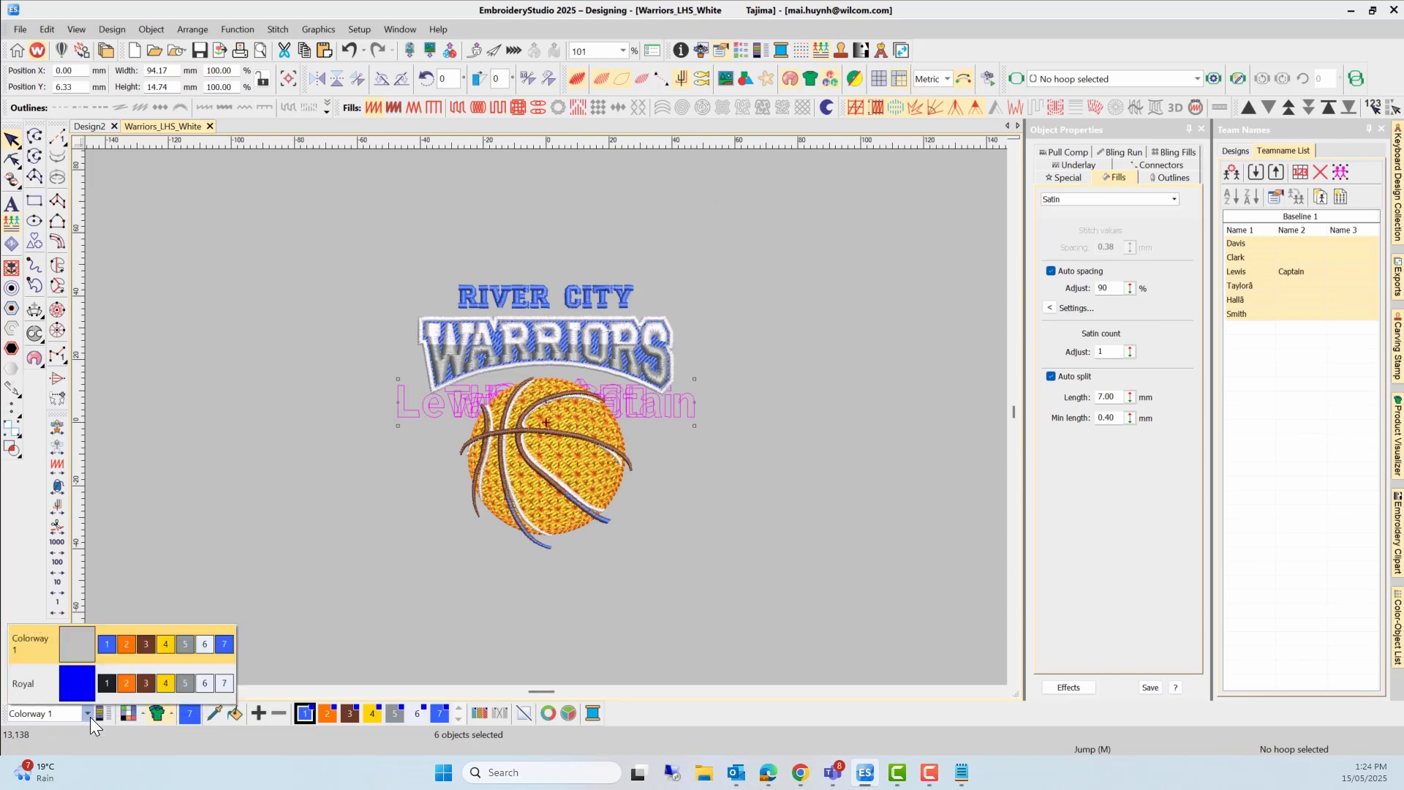
pyautogui.click(39, 682)
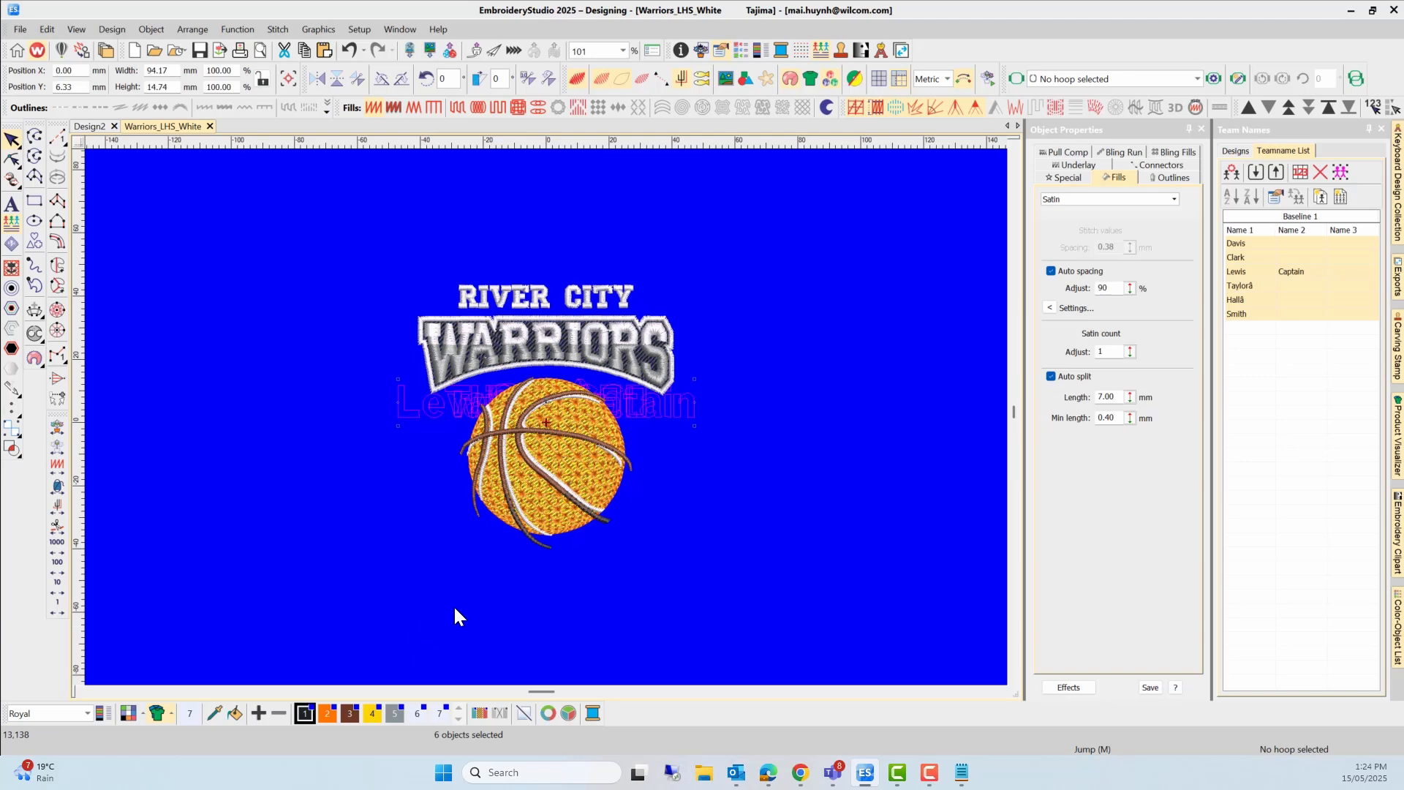
pyautogui.moveTo(639, 404); pyautogui.dragTo(636, 578)
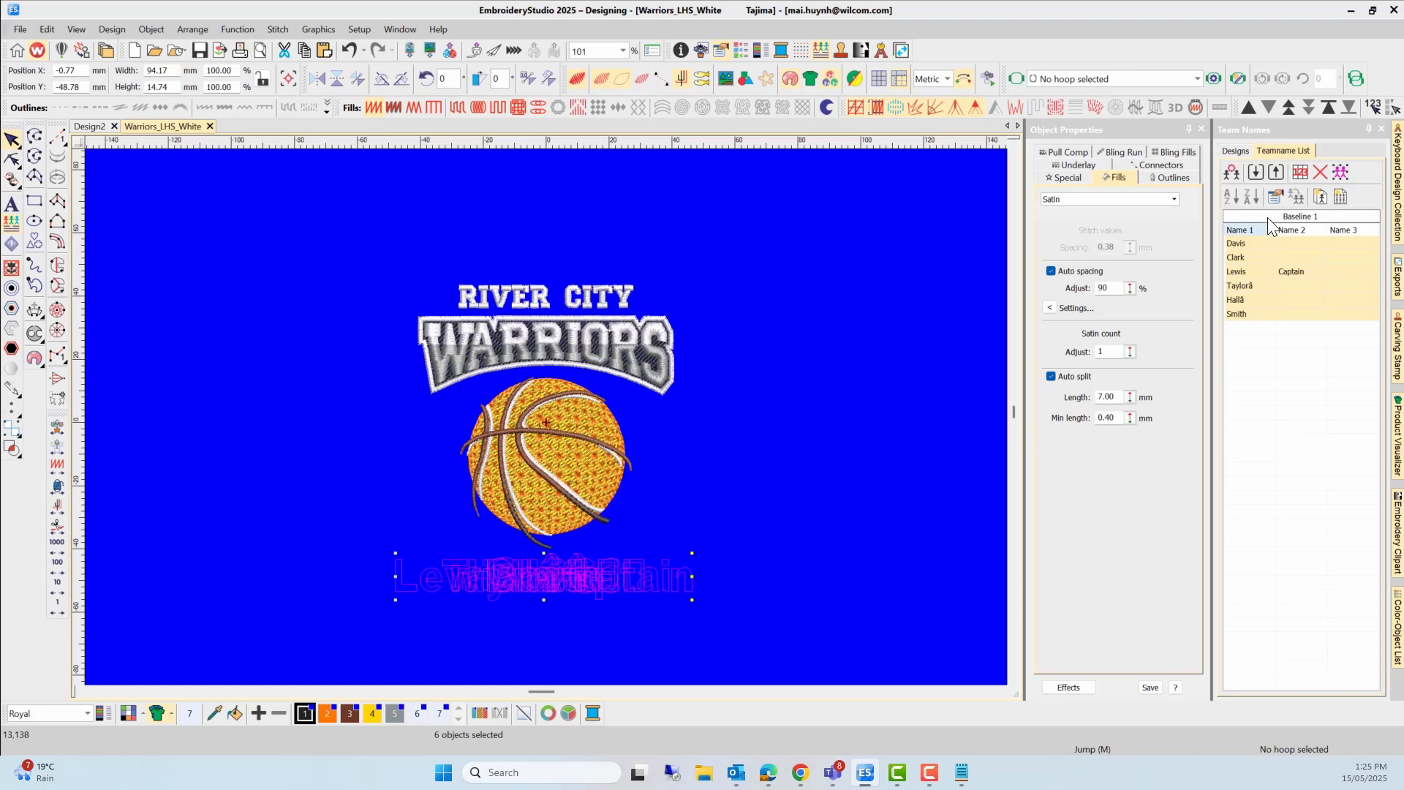
# Set all team names in the College font and recolor them with color 7
pyautogui.click(1272, 199)
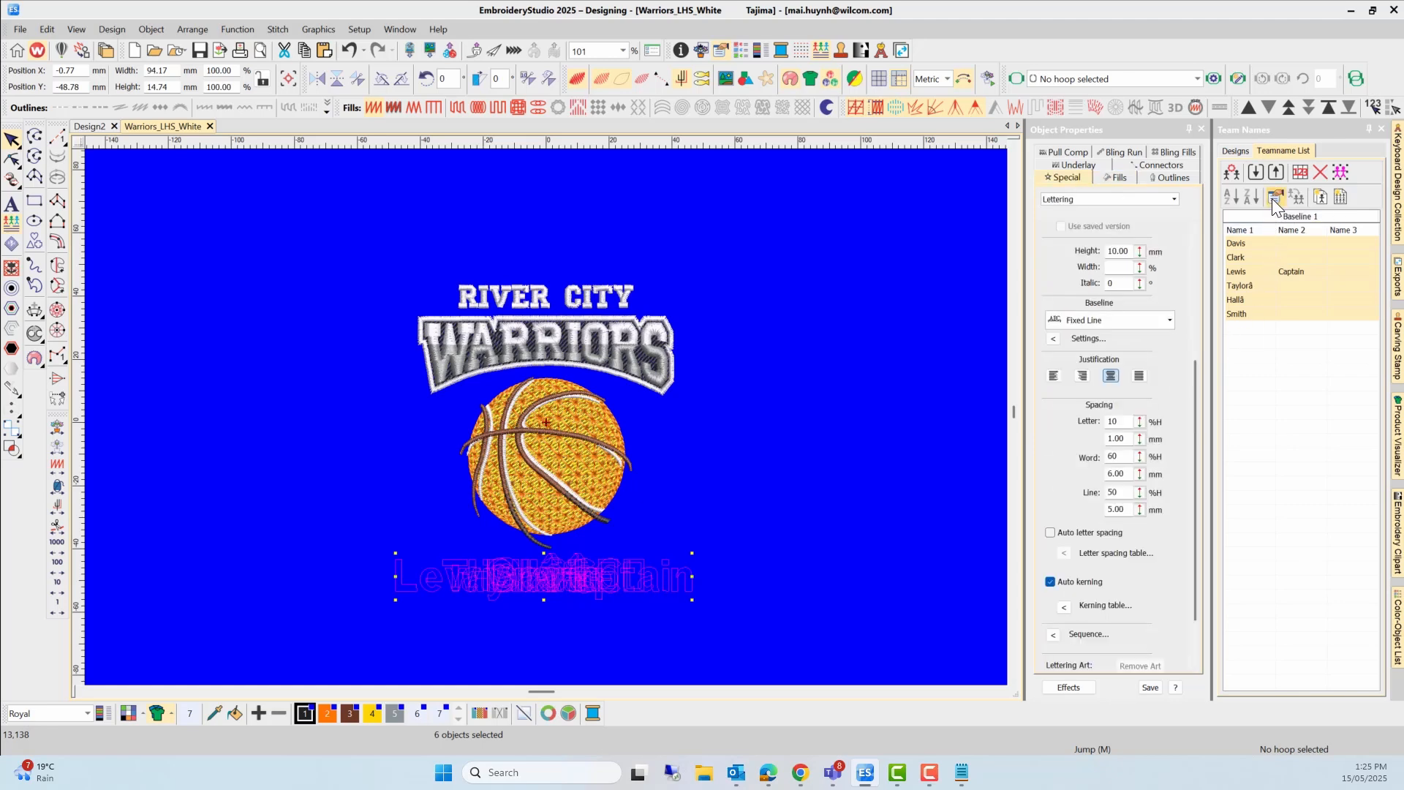
pyautogui.moveTo(1196, 437); pyautogui.dragTo(1184, 278)
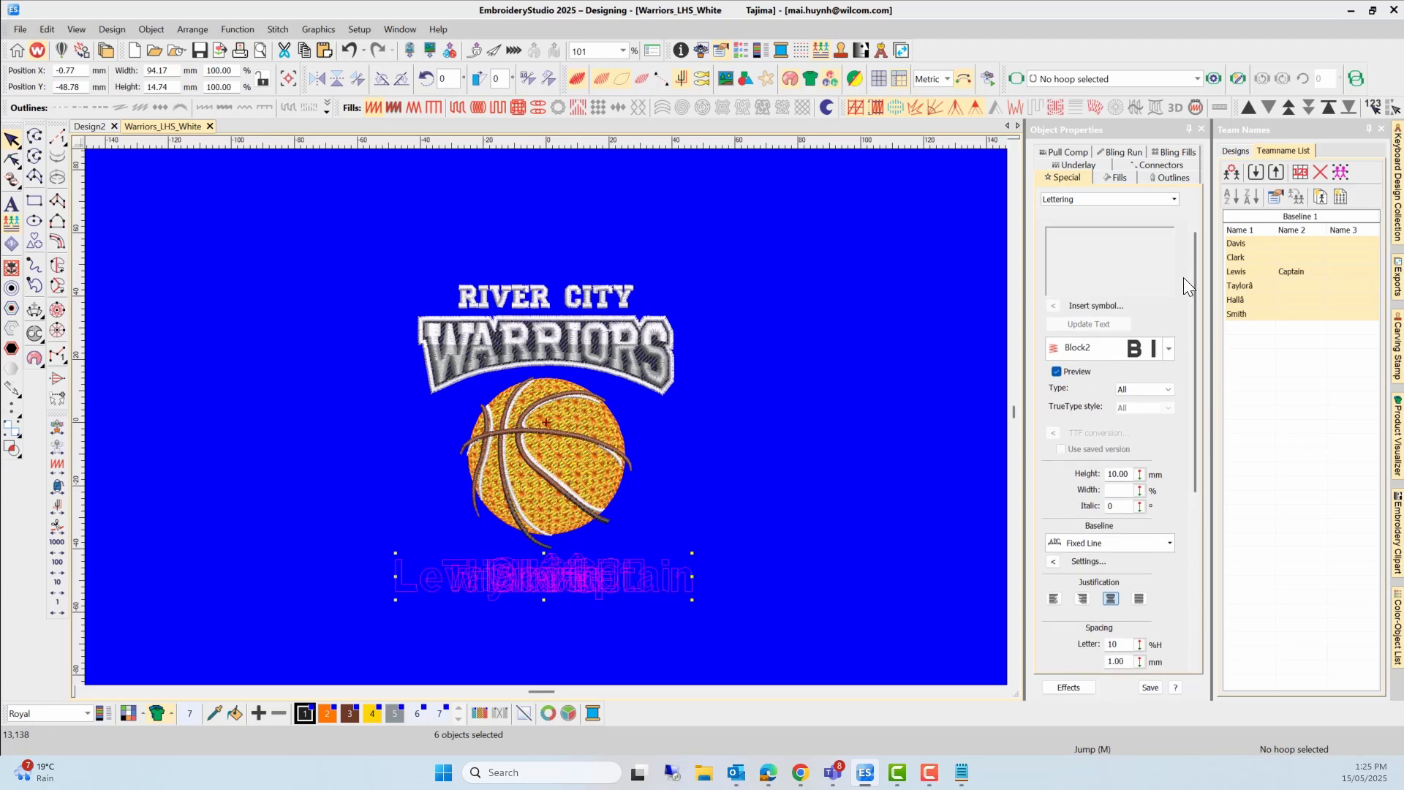
pyautogui.click(1168, 348)
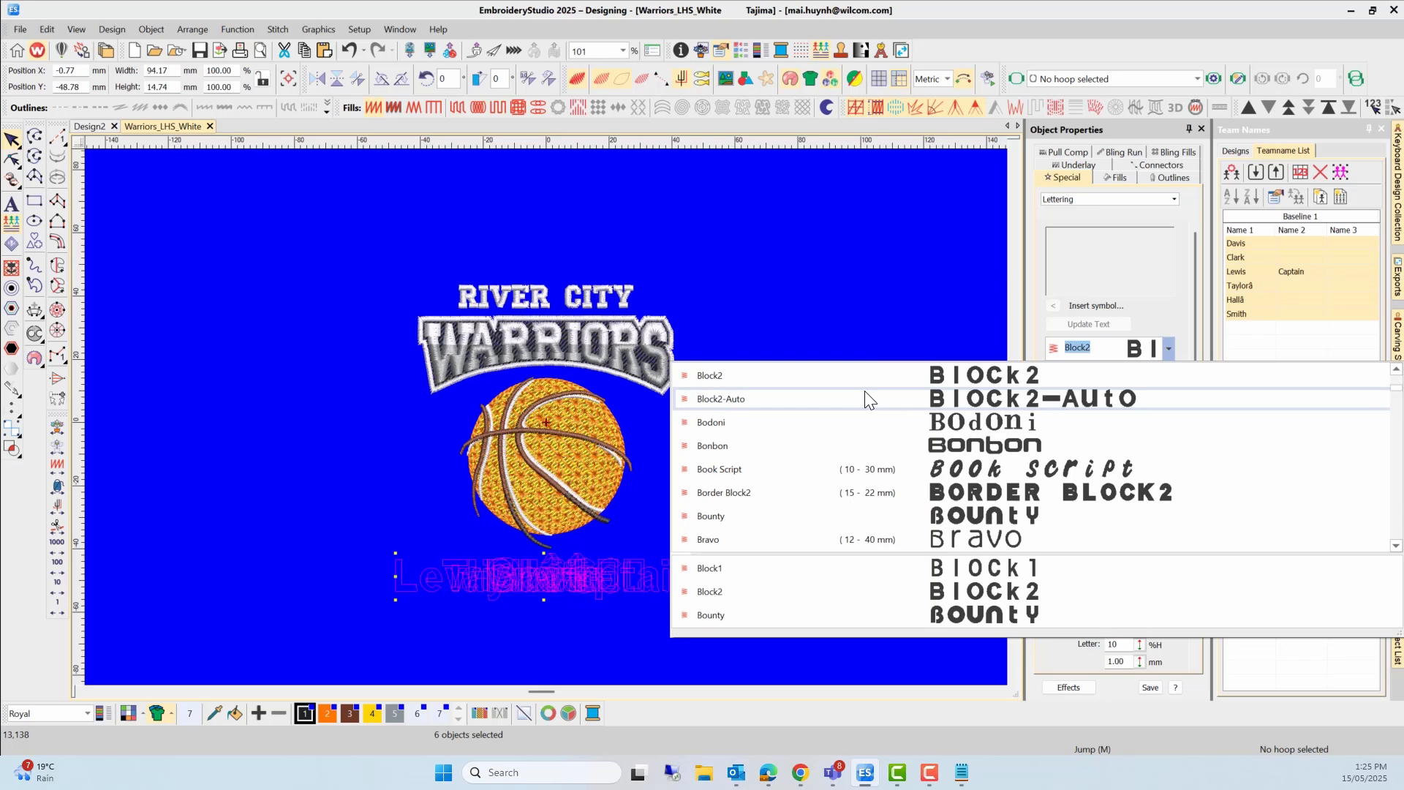
pyautogui.write('College')
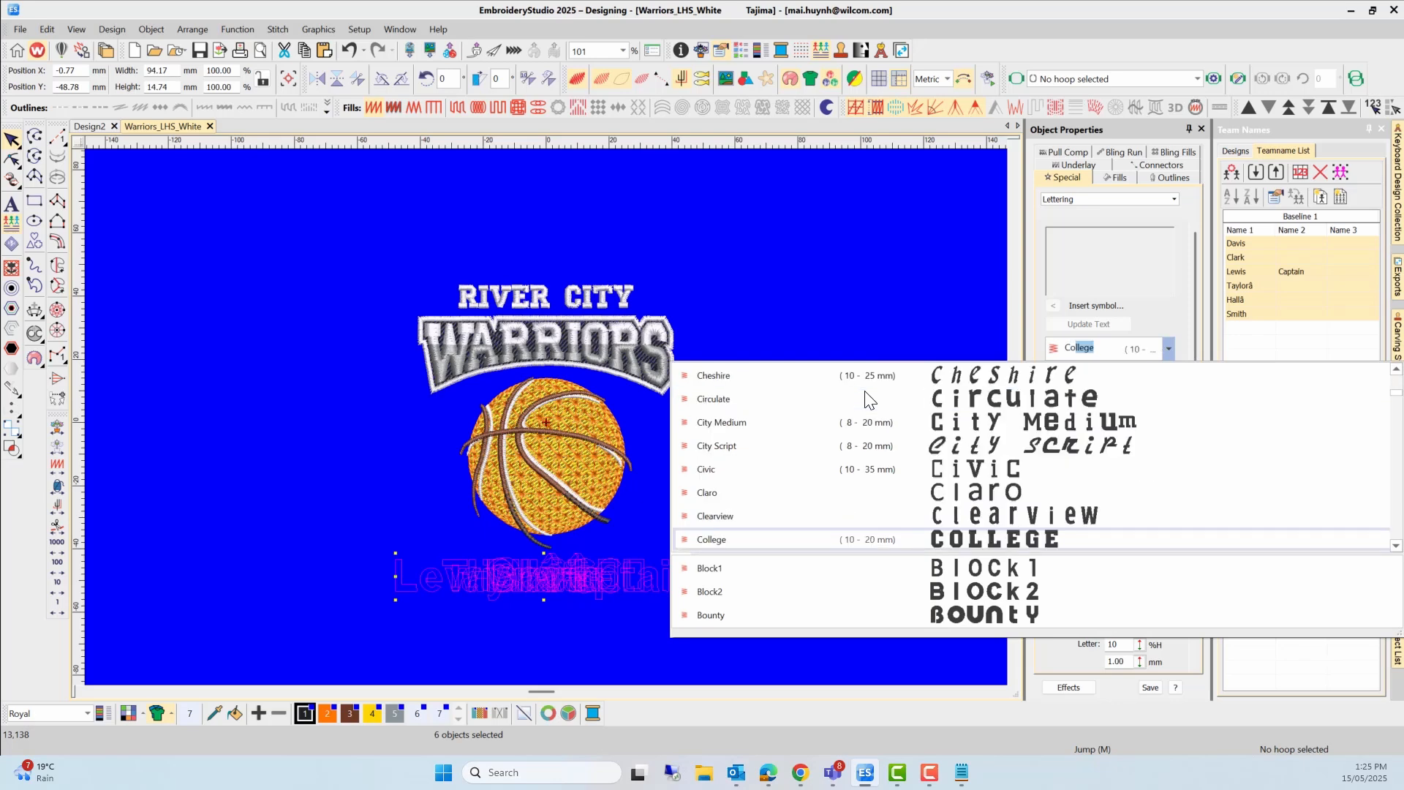
pyautogui.click(896, 540)
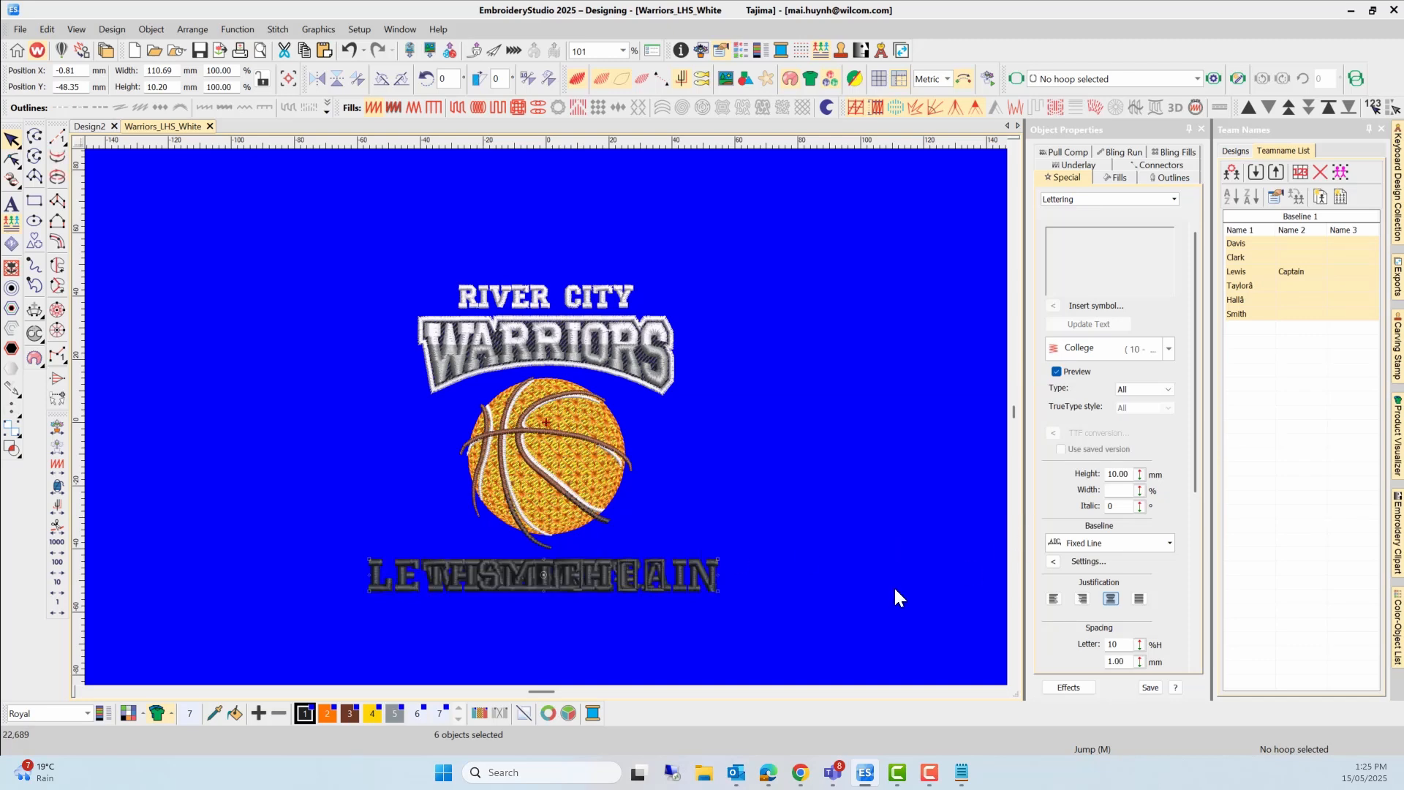
pyautogui.click(445, 713)
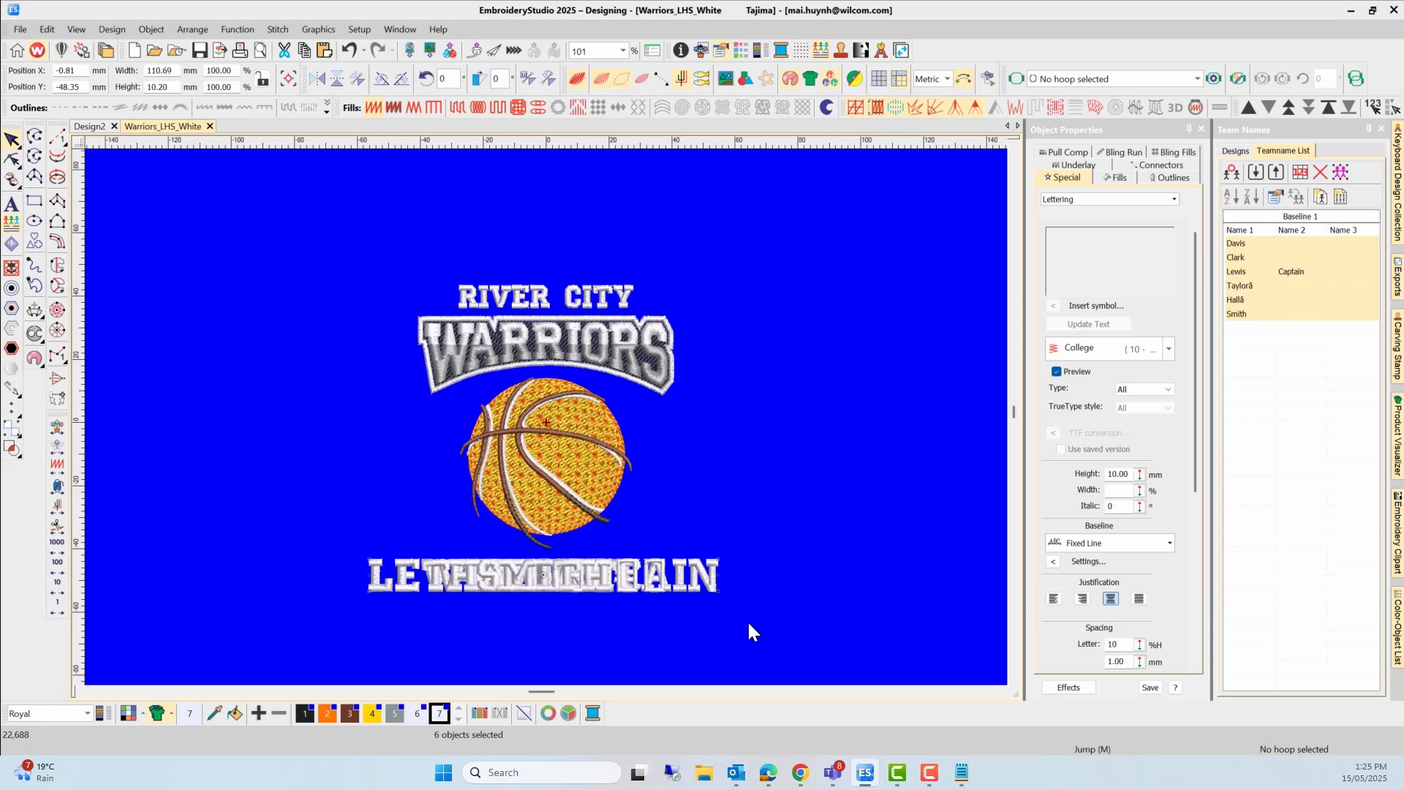
# Tighten the gap before the V in the first team name by shifting its first two letters about 2.3 mm
pyautogui.click(1247, 242)
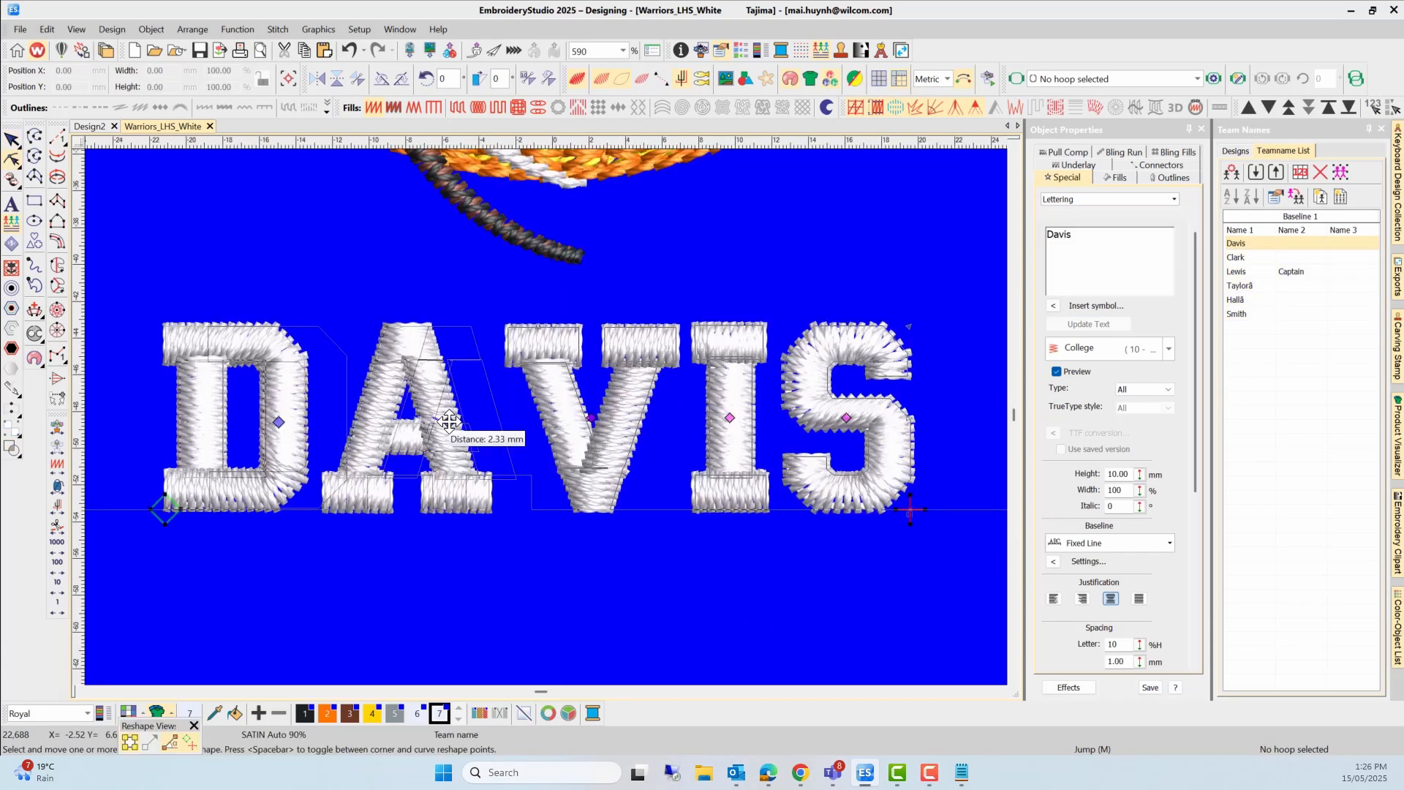
pyautogui.moveTo(403, 419); pyautogui.dragTo(448, 421)
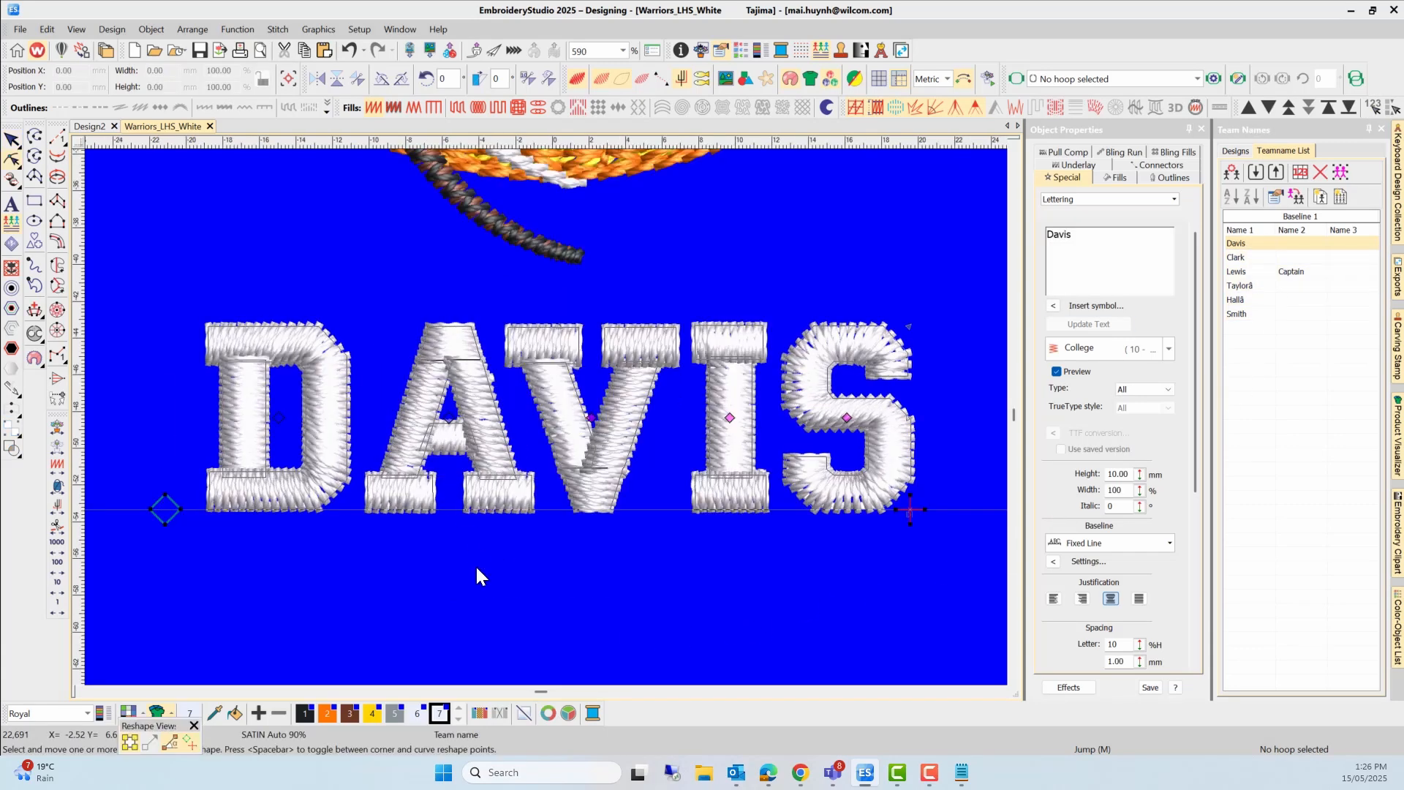
pyautogui.scroll(-2, 546, 414)
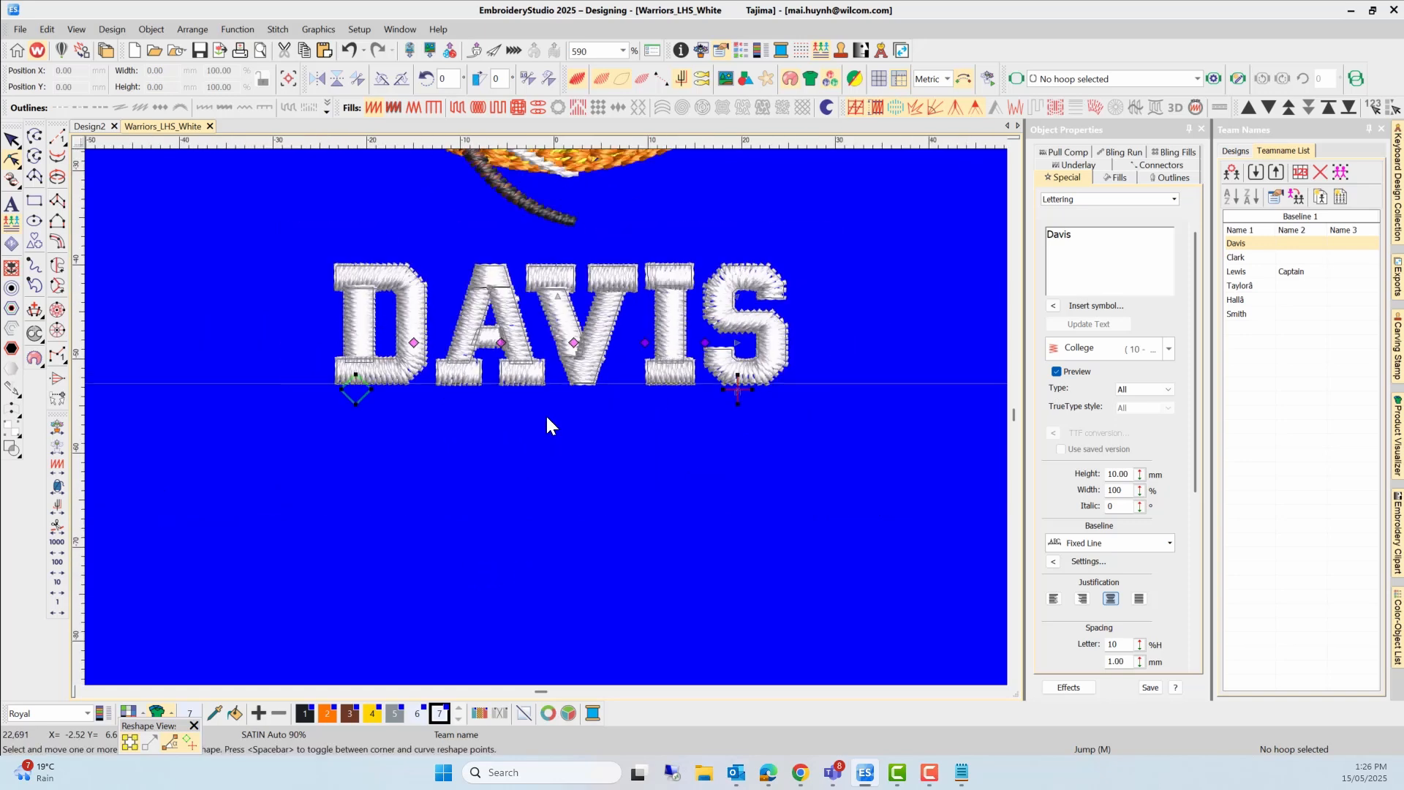
pyautogui.scroll(-2, 550, 426)
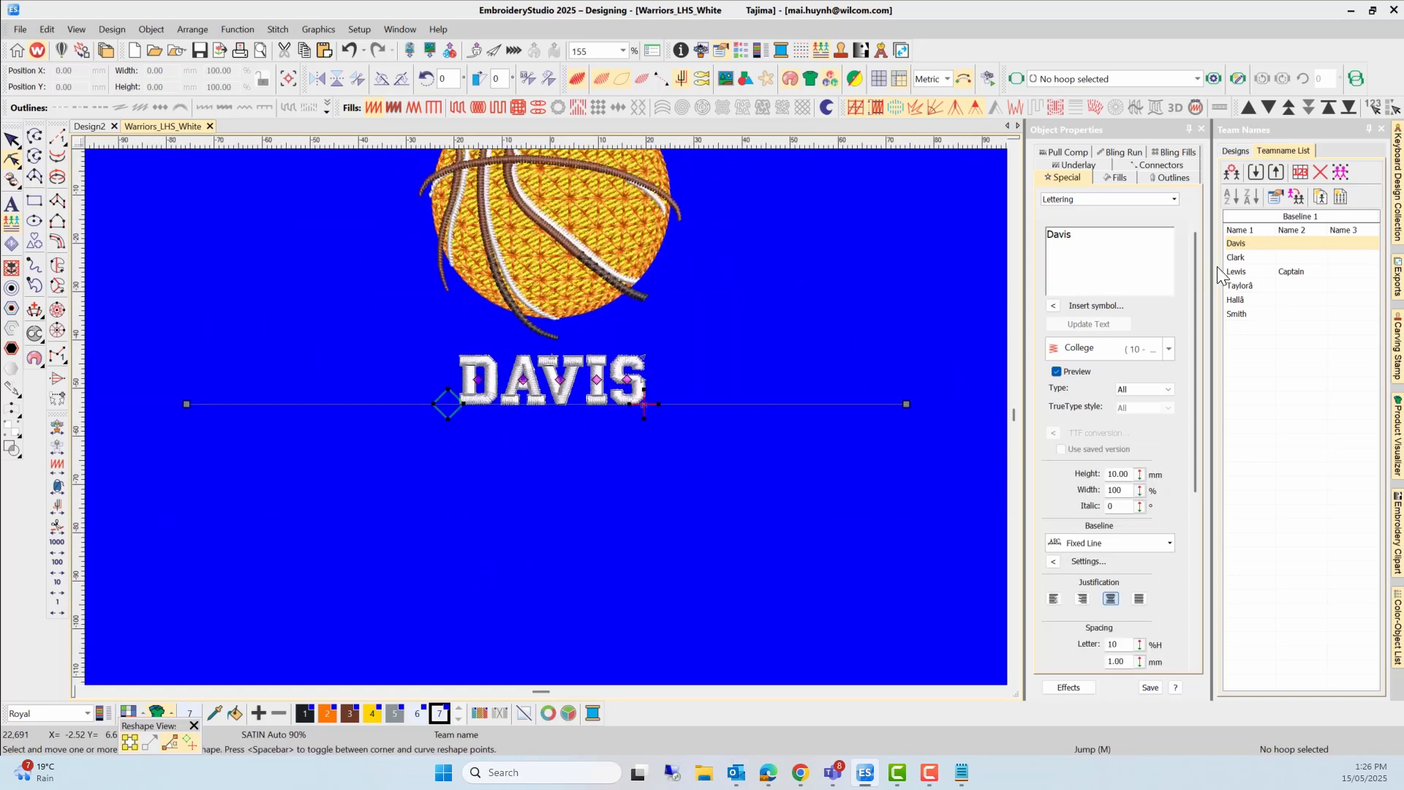
# Break the captain's team name into two lines, with "Captain" on the second line
pyautogui.click(1242, 256)
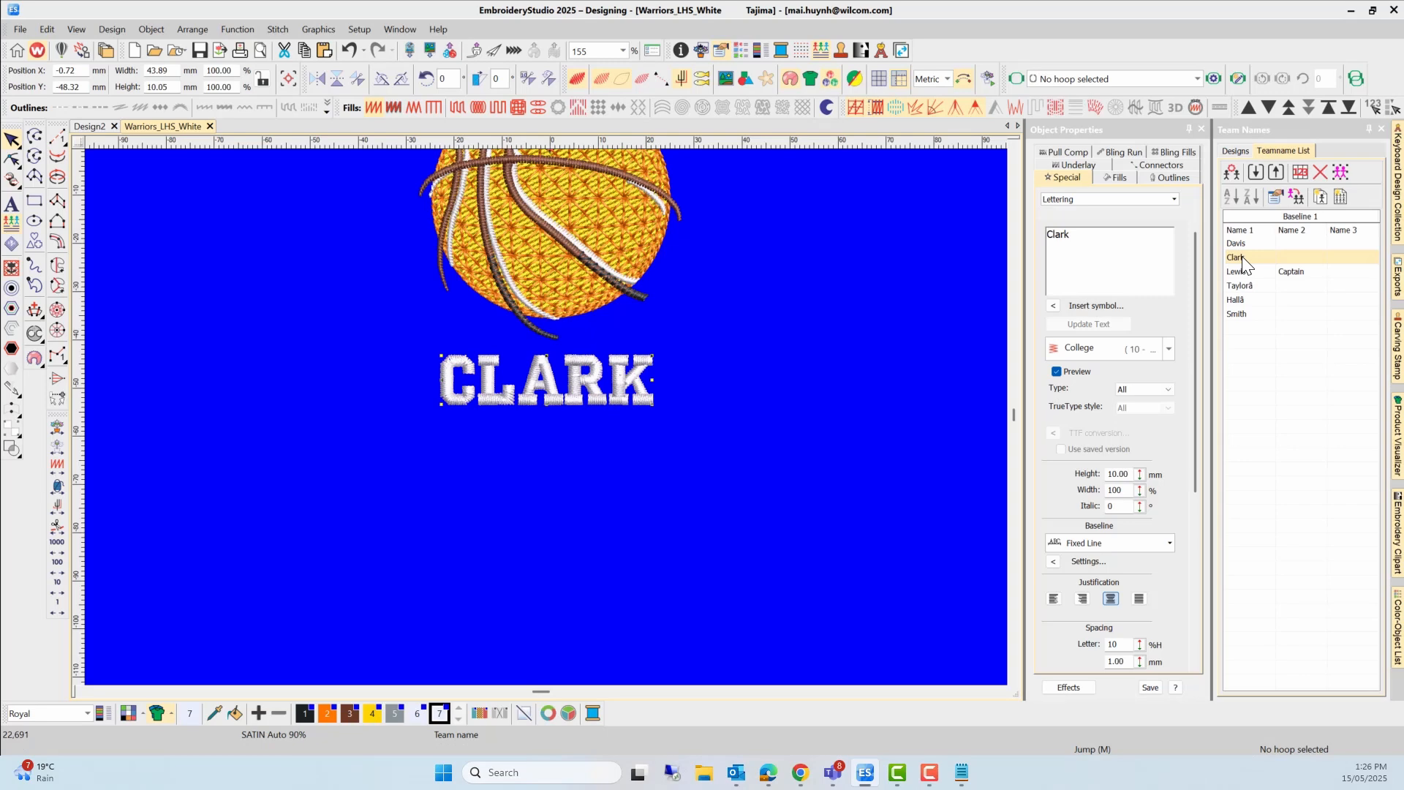
pyautogui.click(1240, 271)
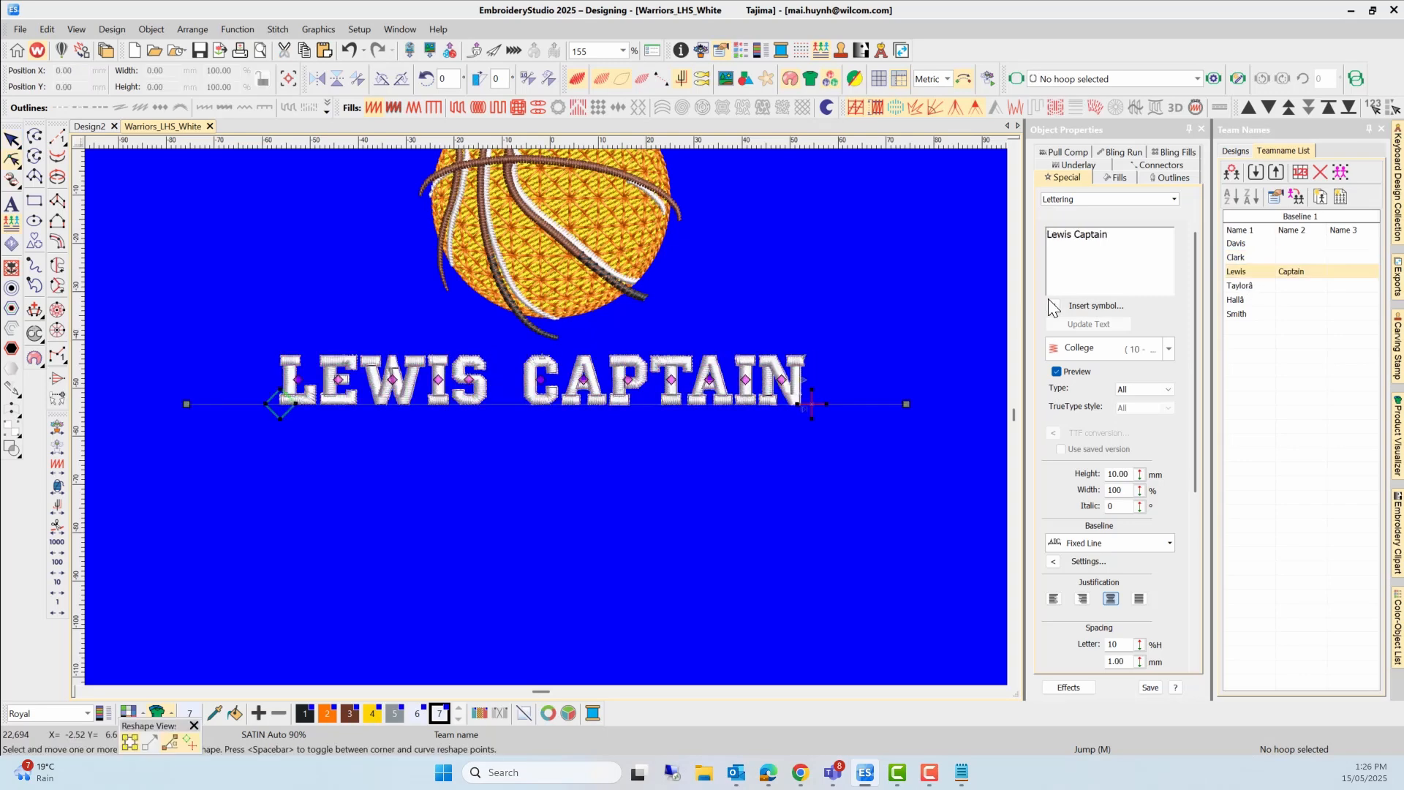
pyautogui.click(1075, 235)
pyautogui.press('BackSpace')
pyautogui.press('Return')
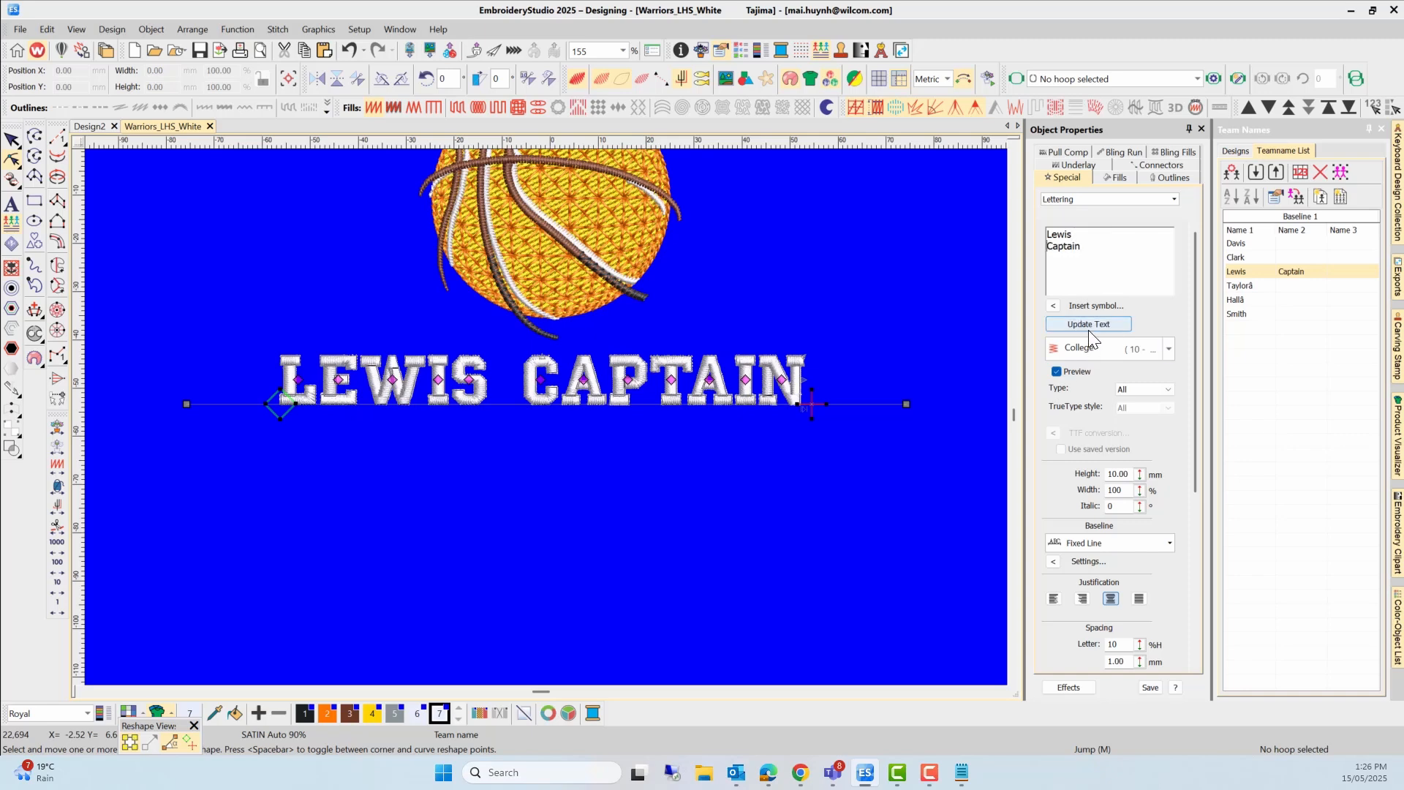
pyautogui.click(1110, 322)
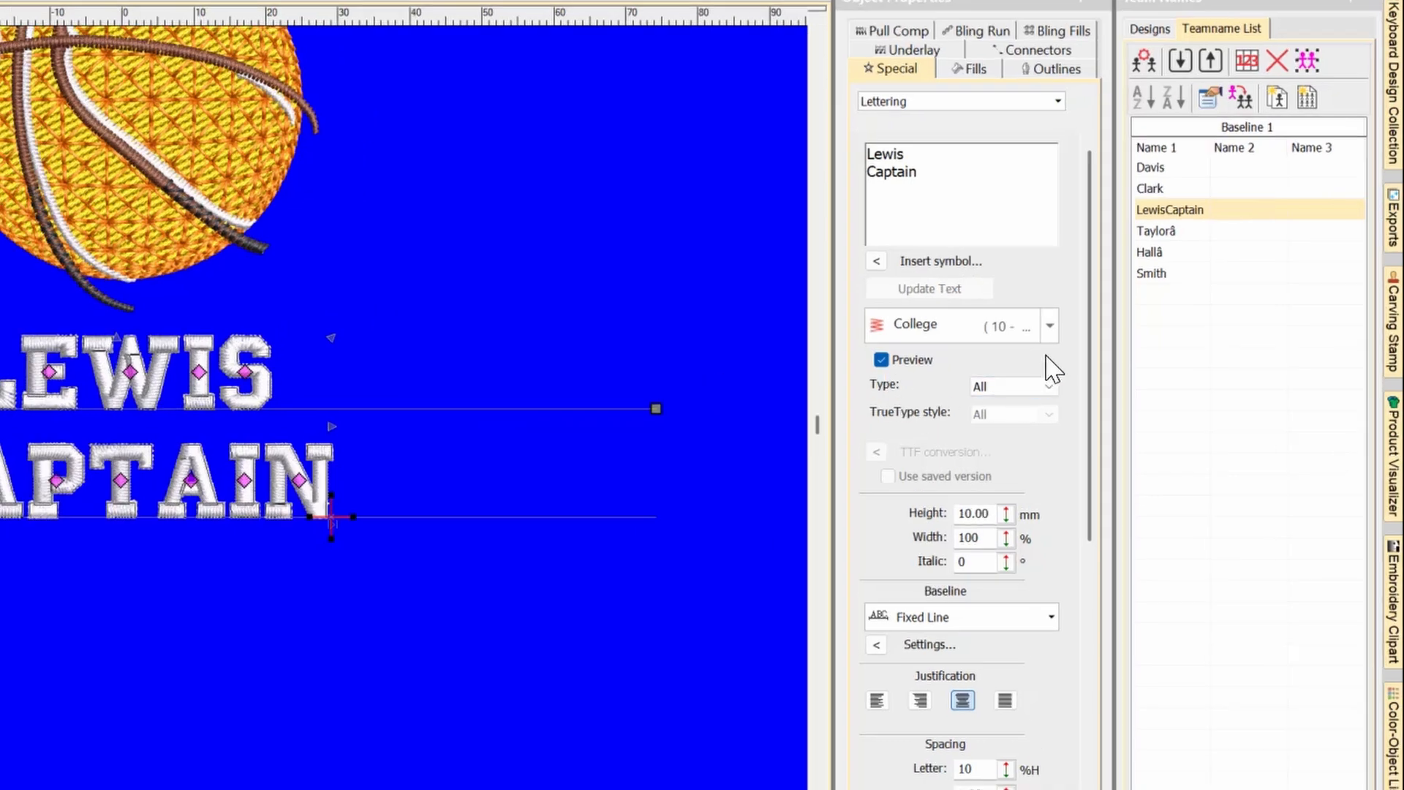
# Set the line spacing of the captain's two-line lettering to 2 mm
pyautogui.moveTo(1090, 327); pyautogui.dragTo(1075, 618)
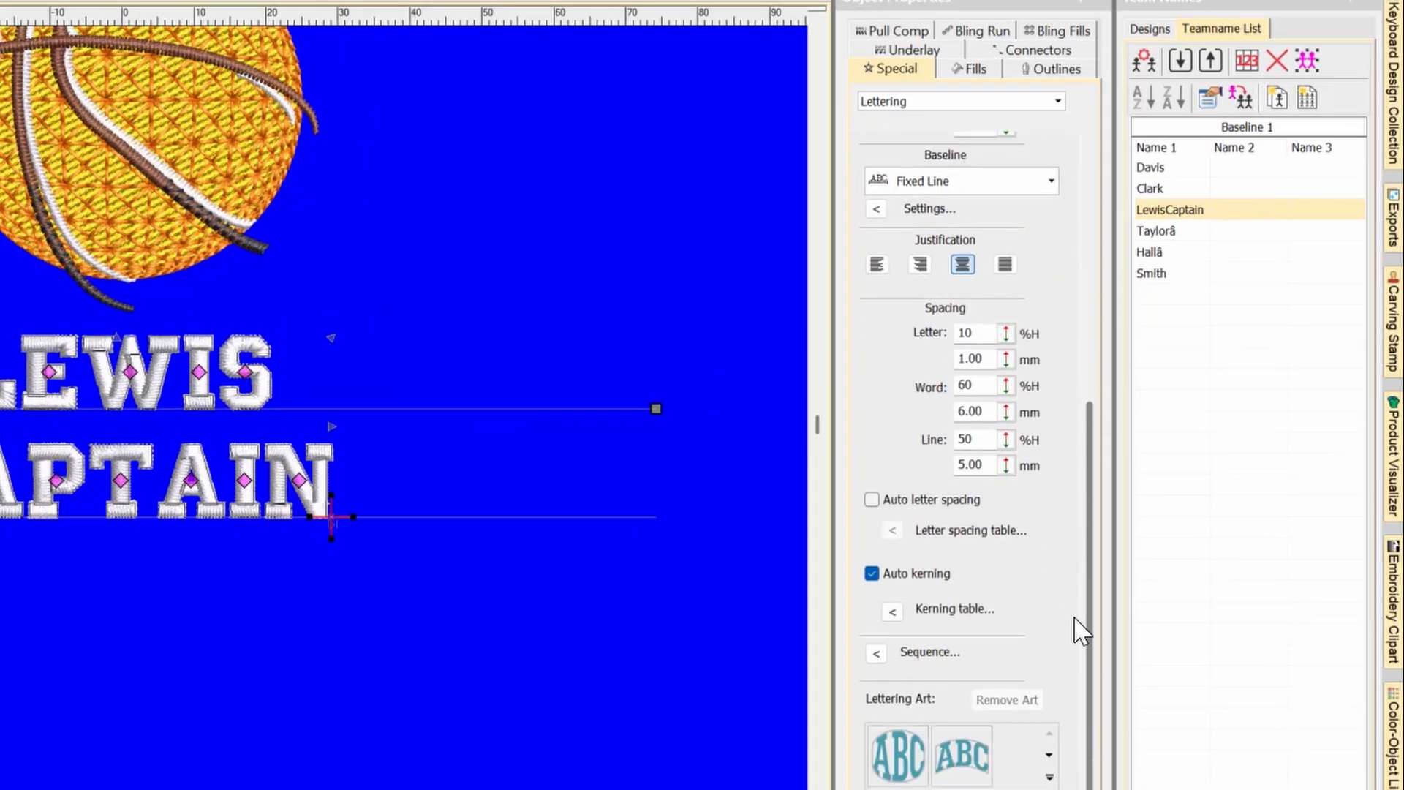
pyautogui.moveTo(989, 467); pyautogui.dragTo(884, 467)
pyautogui.write('2')
pyautogui.press('Return')
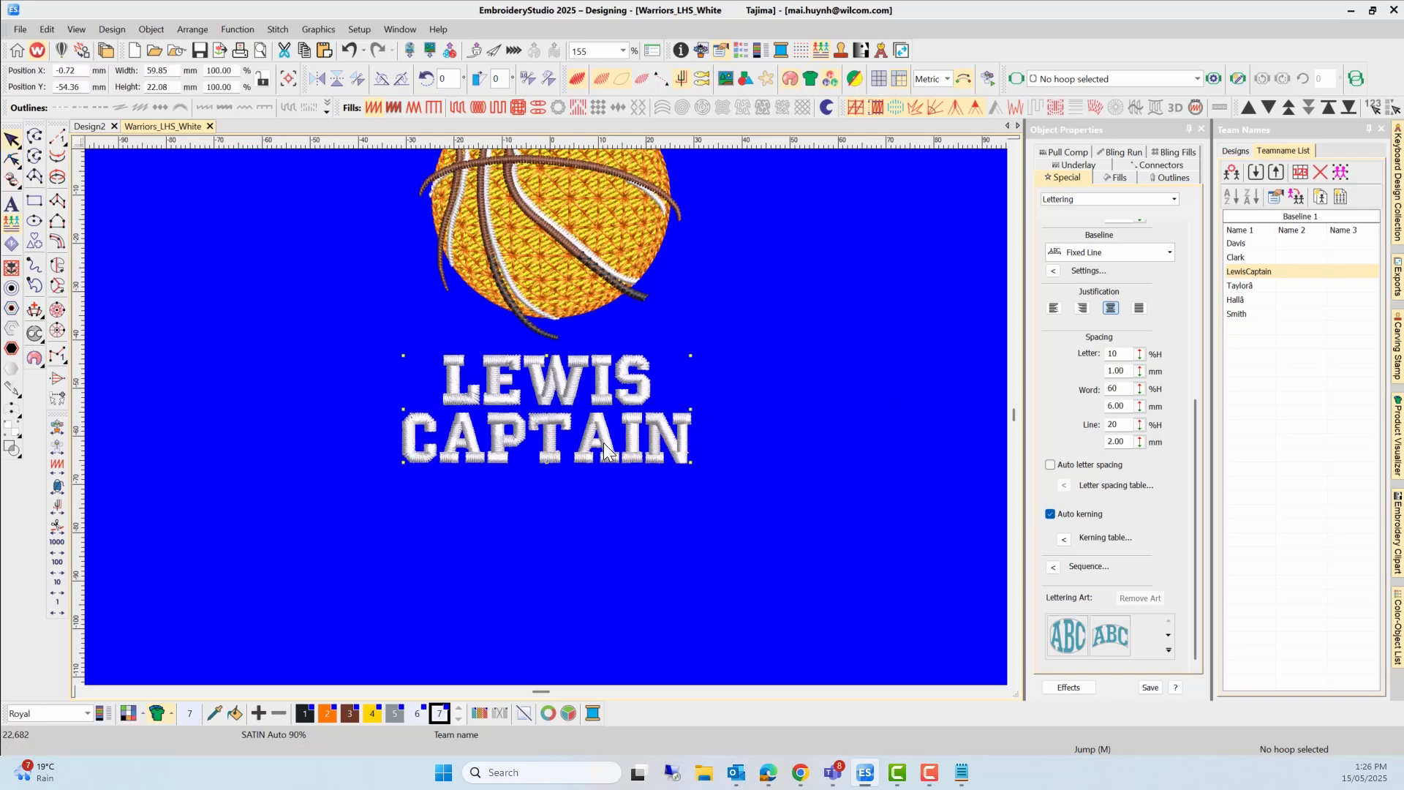
# Adjust the letter spacing in the word "CAPTAIN" by reshaping, shifting its first letter about 2 mm closer to the next
pyautogui.press('h')
pyautogui.moveTo(593, 438); pyautogui.dragTo(588, 437)
pyautogui.moveTo(409, 437); pyautogui.dragTo(428, 437)
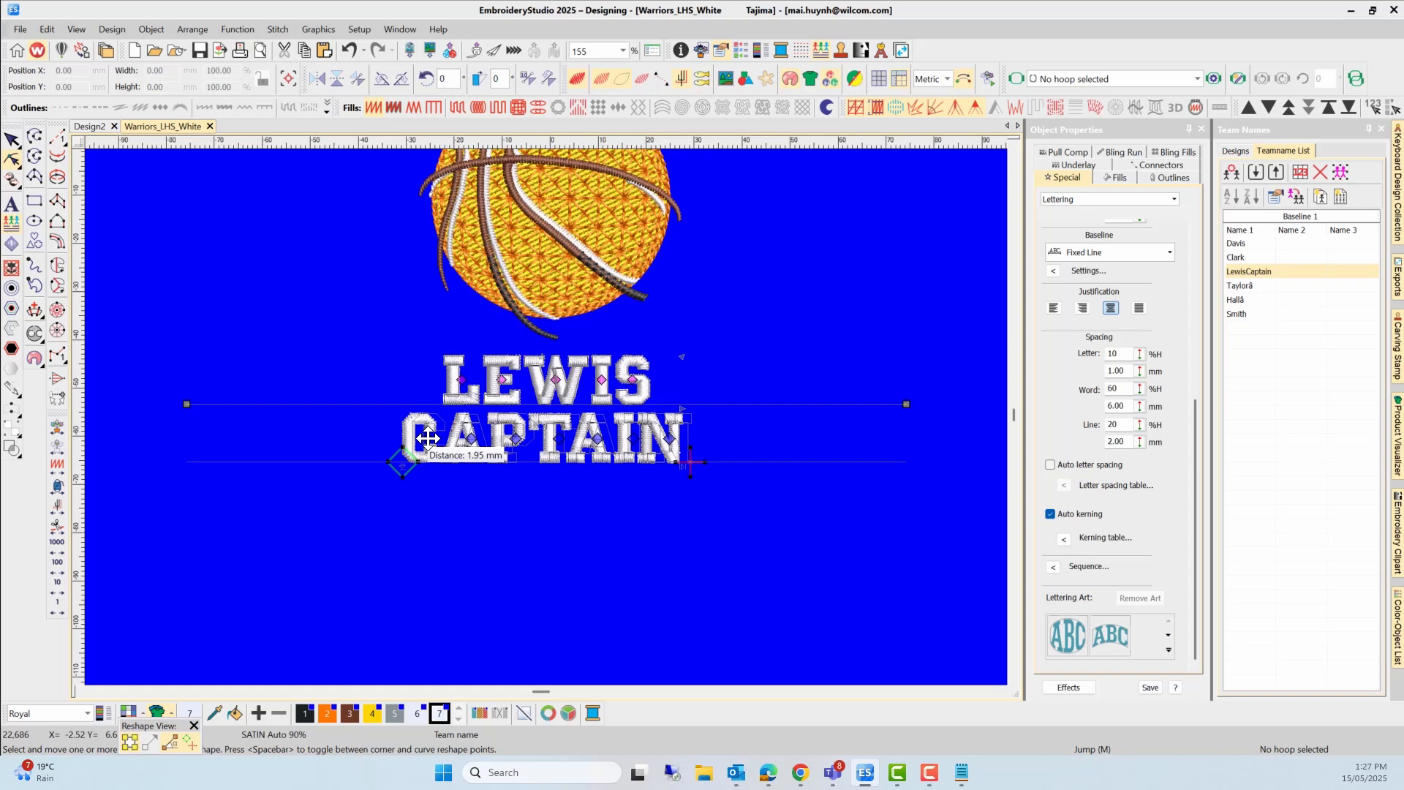
pyautogui.moveTo(428, 438); pyautogui.dragTo(428, 437)
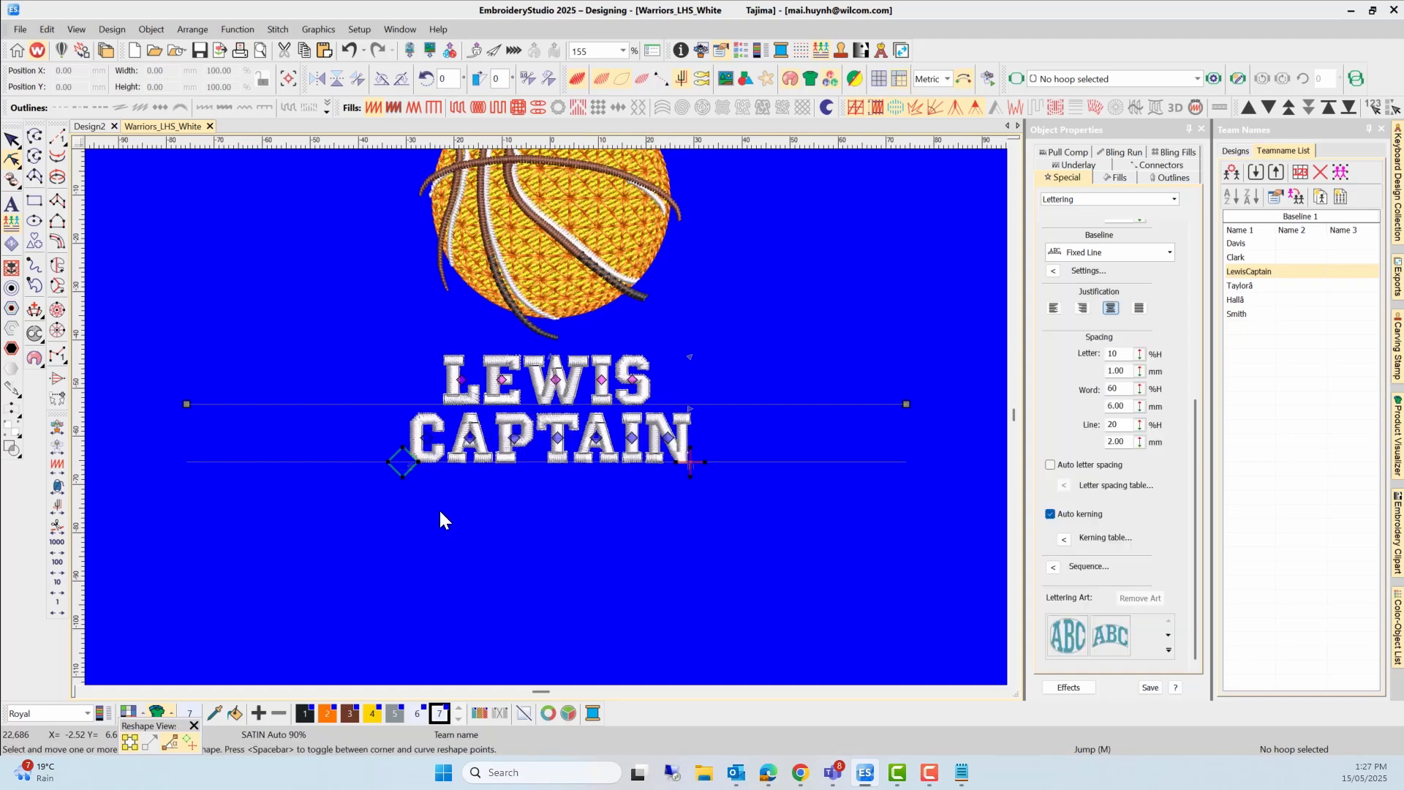
# Remove the stray characters after the fourth team name and switch its lettering to Reshape
pyautogui.click(1250, 285)
pyautogui.moveTo(1195, 447); pyautogui.dragTo(1181, 277)
pyautogui.click(1113, 234)
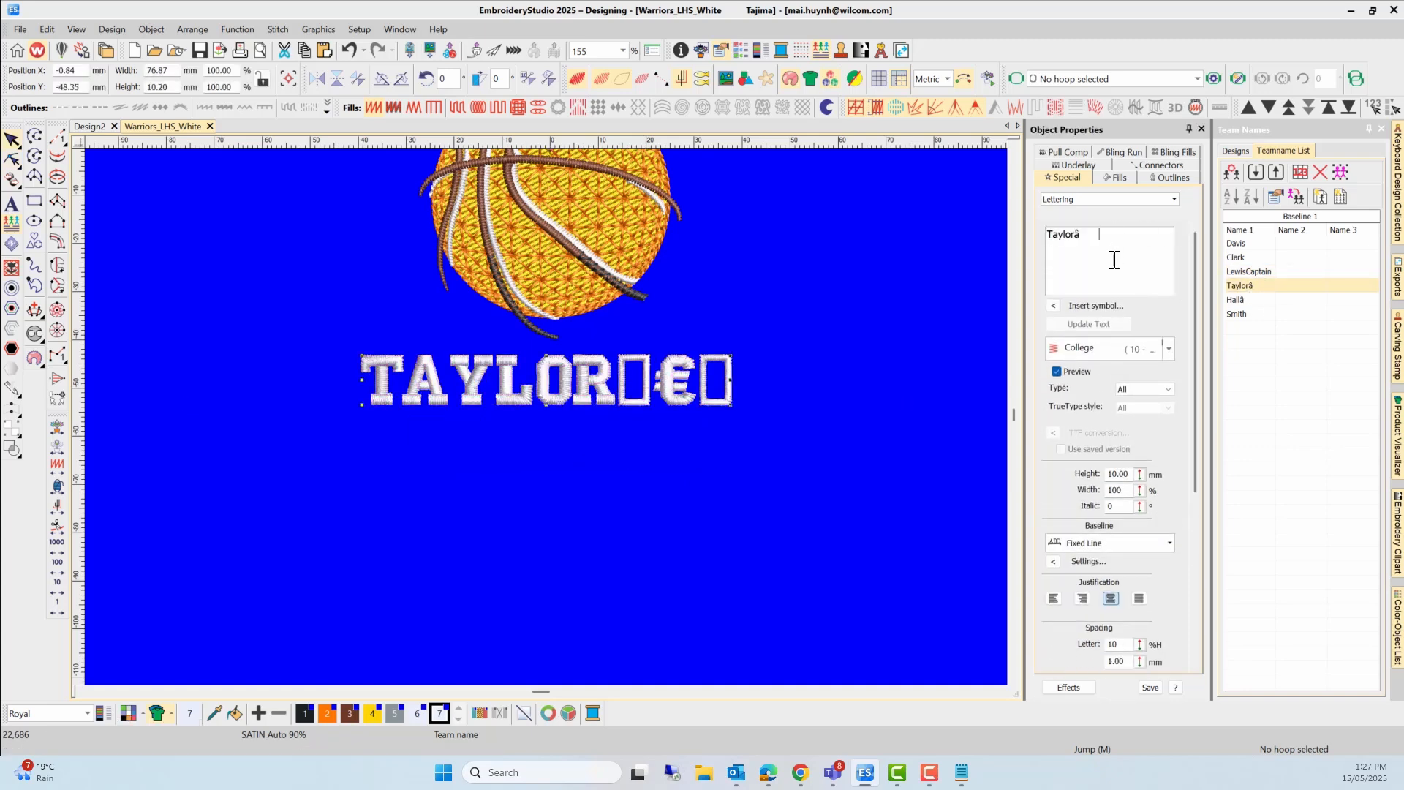
pyautogui.press('BackSpace')
pyautogui.click(1096, 325)
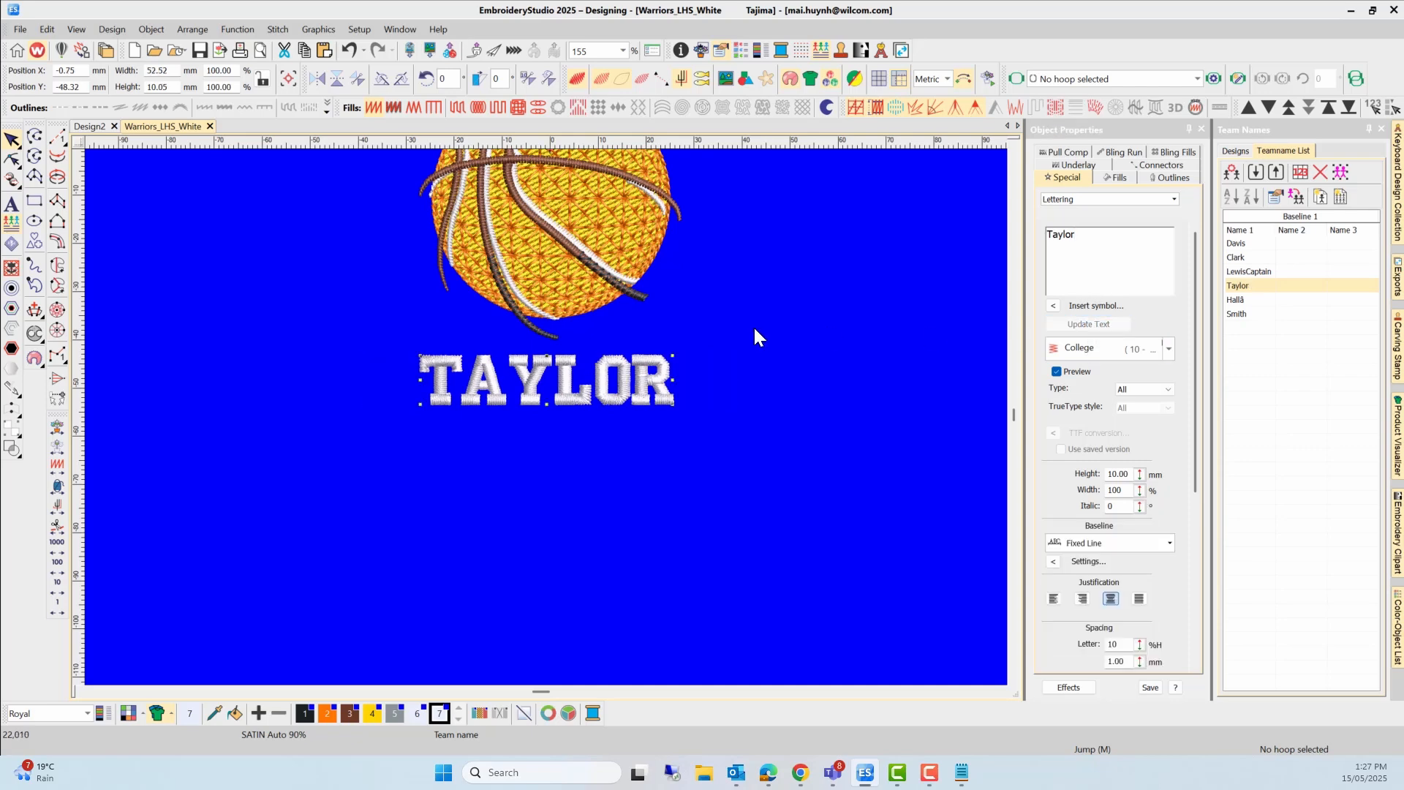
pyautogui.press('h')
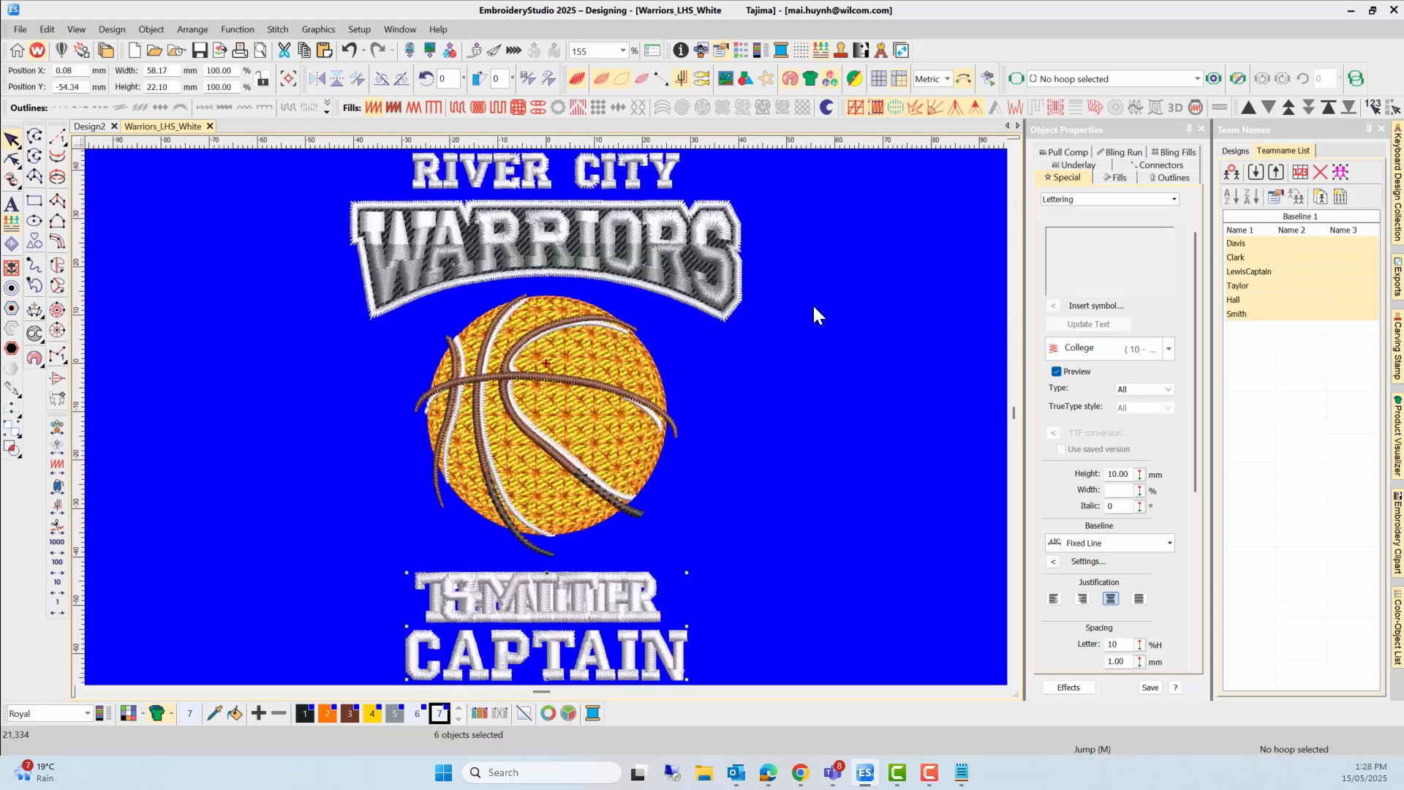
# Align the logo and all team names by their horizontal centers
pyautogui.click(190, 29)
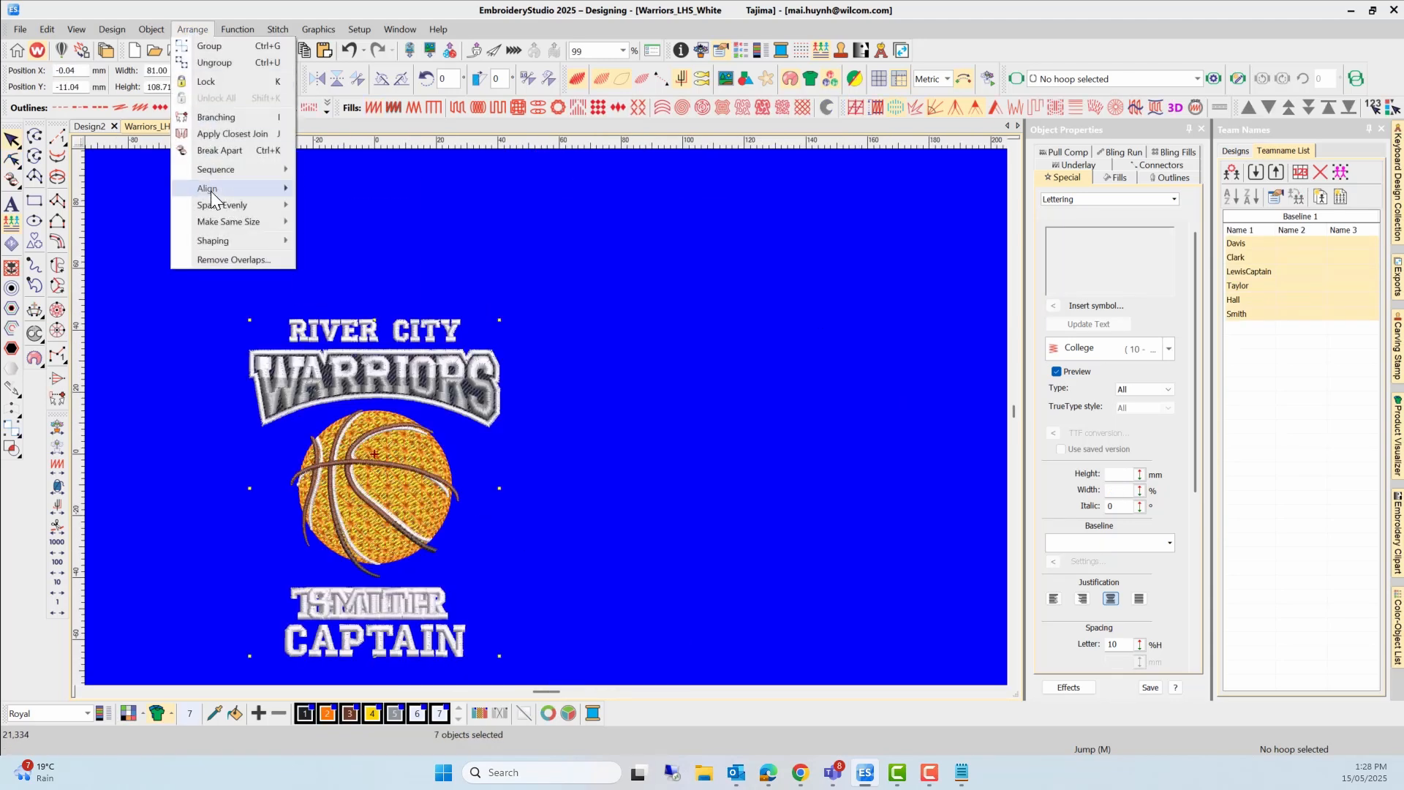
pyautogui.moveTo(211, 196)
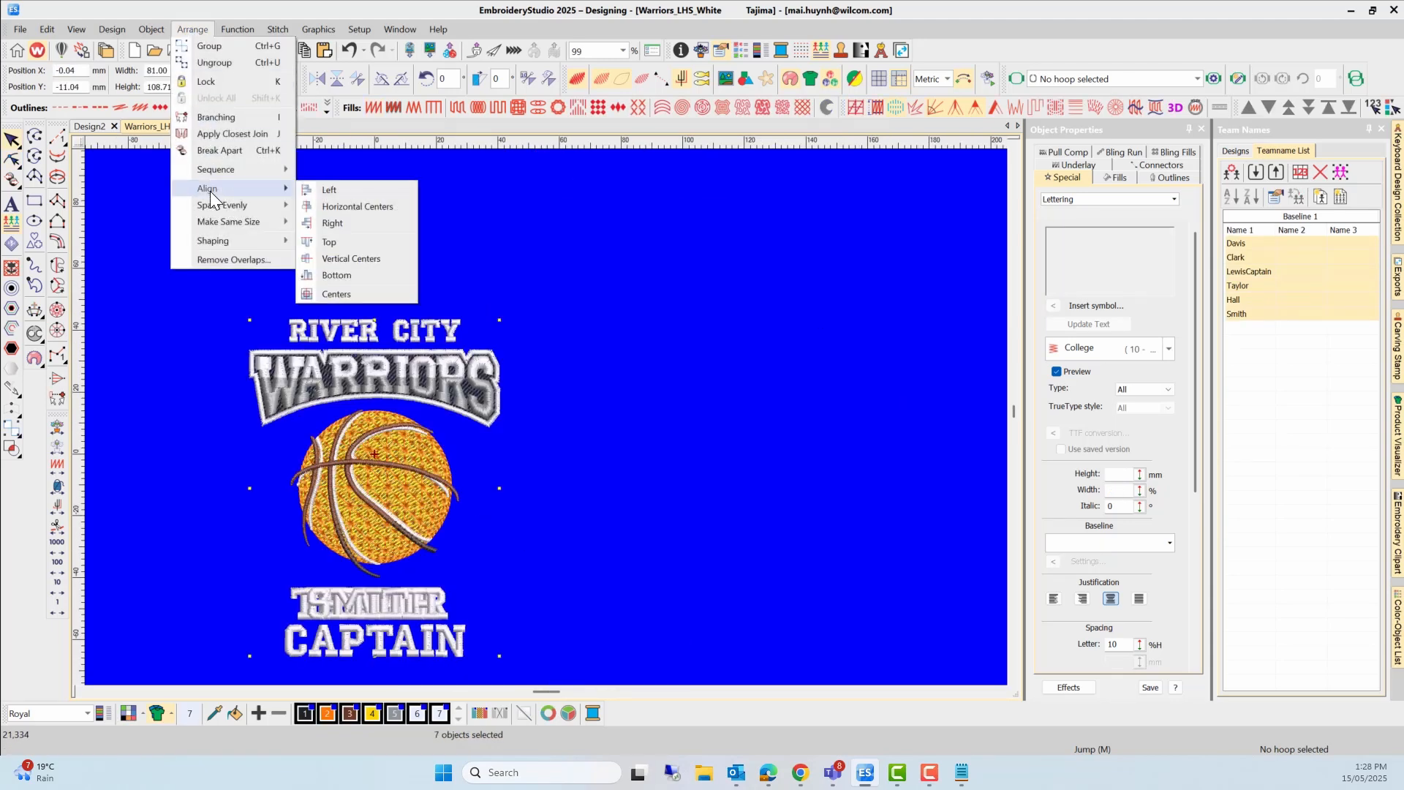
pyautogui.click(337, 207)
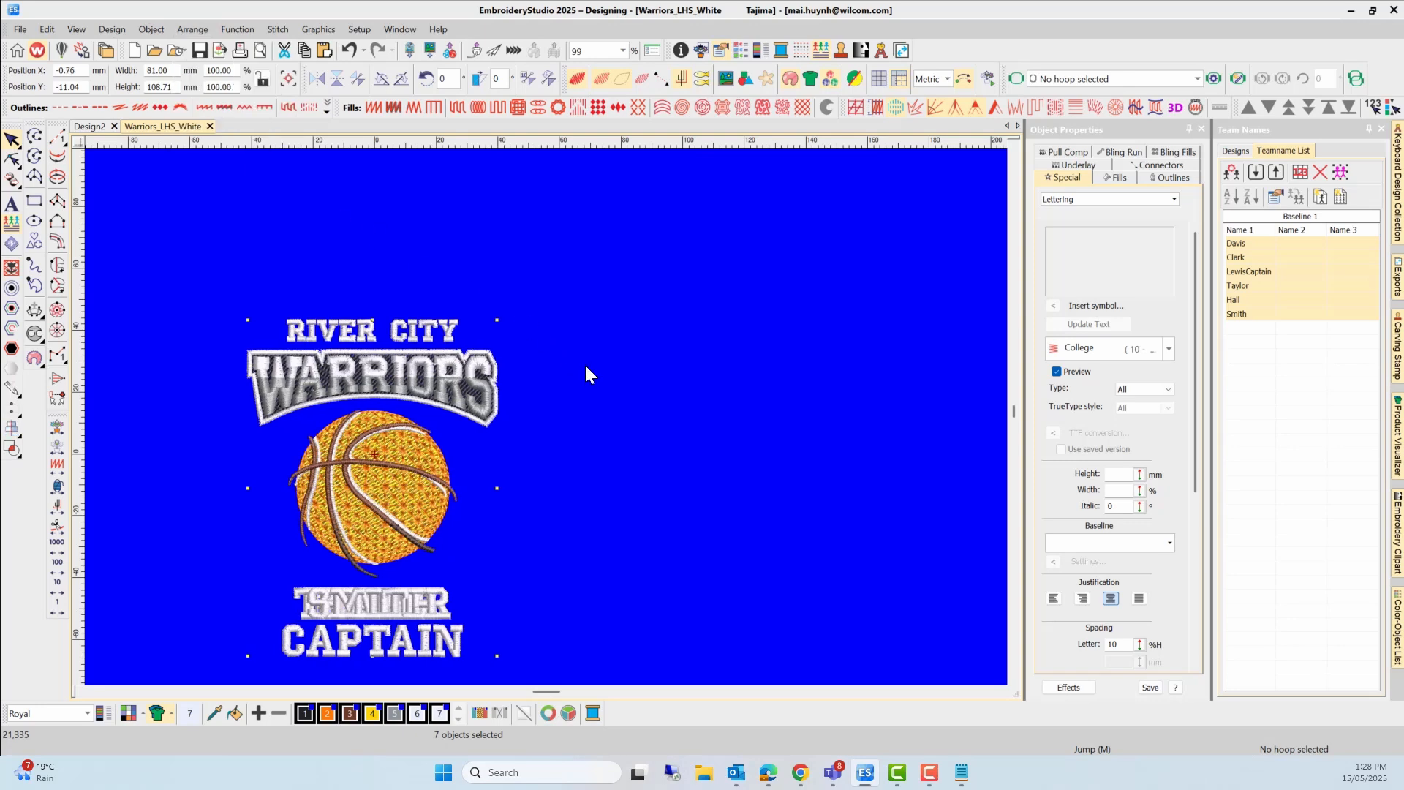
# Export the Tajima machine file Warriors_LHS_White.DST to the Desktop with the output option "Design and team names, with Stops"
pyautogui.click(16, 31)
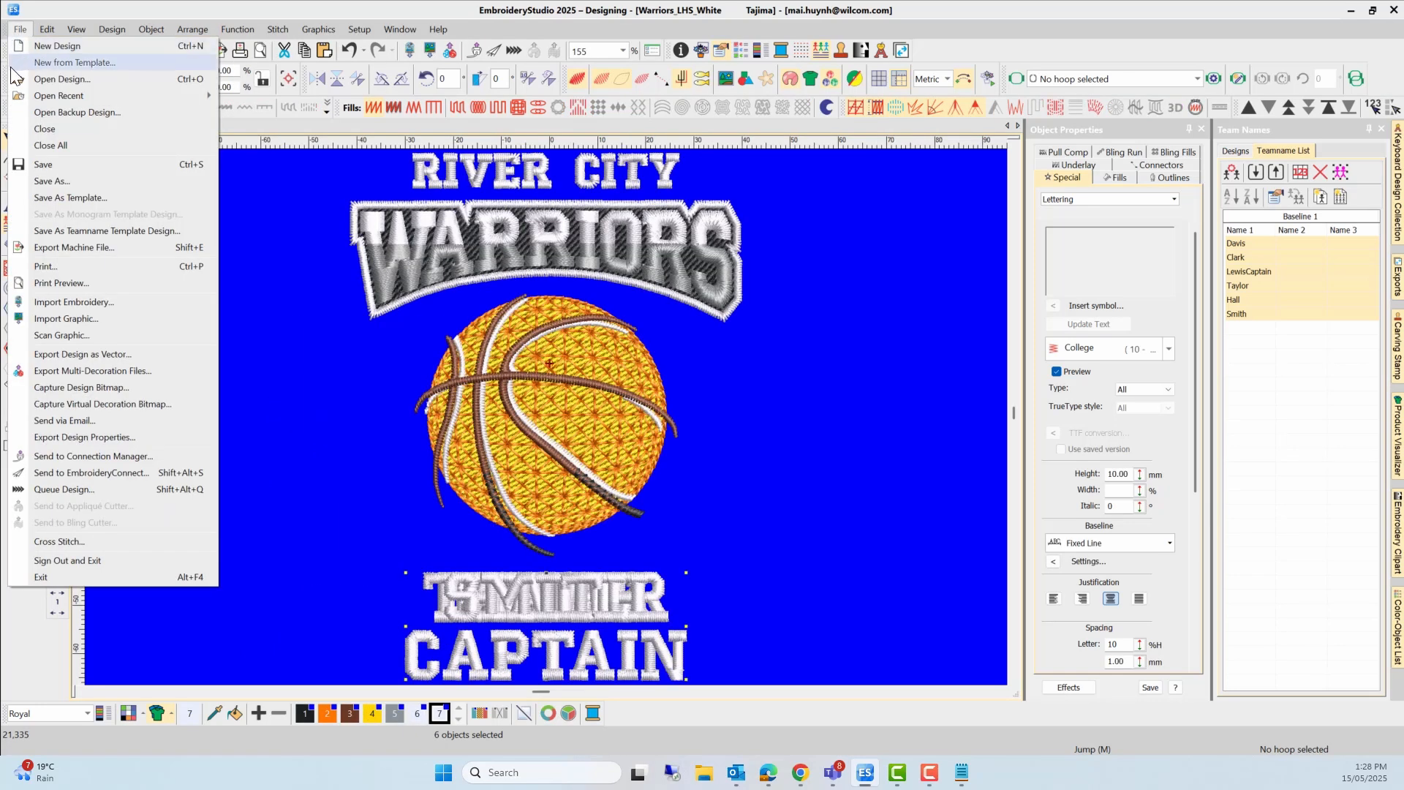
pyautogui.click(54, 252)
pyautogui.click(1170, 670)
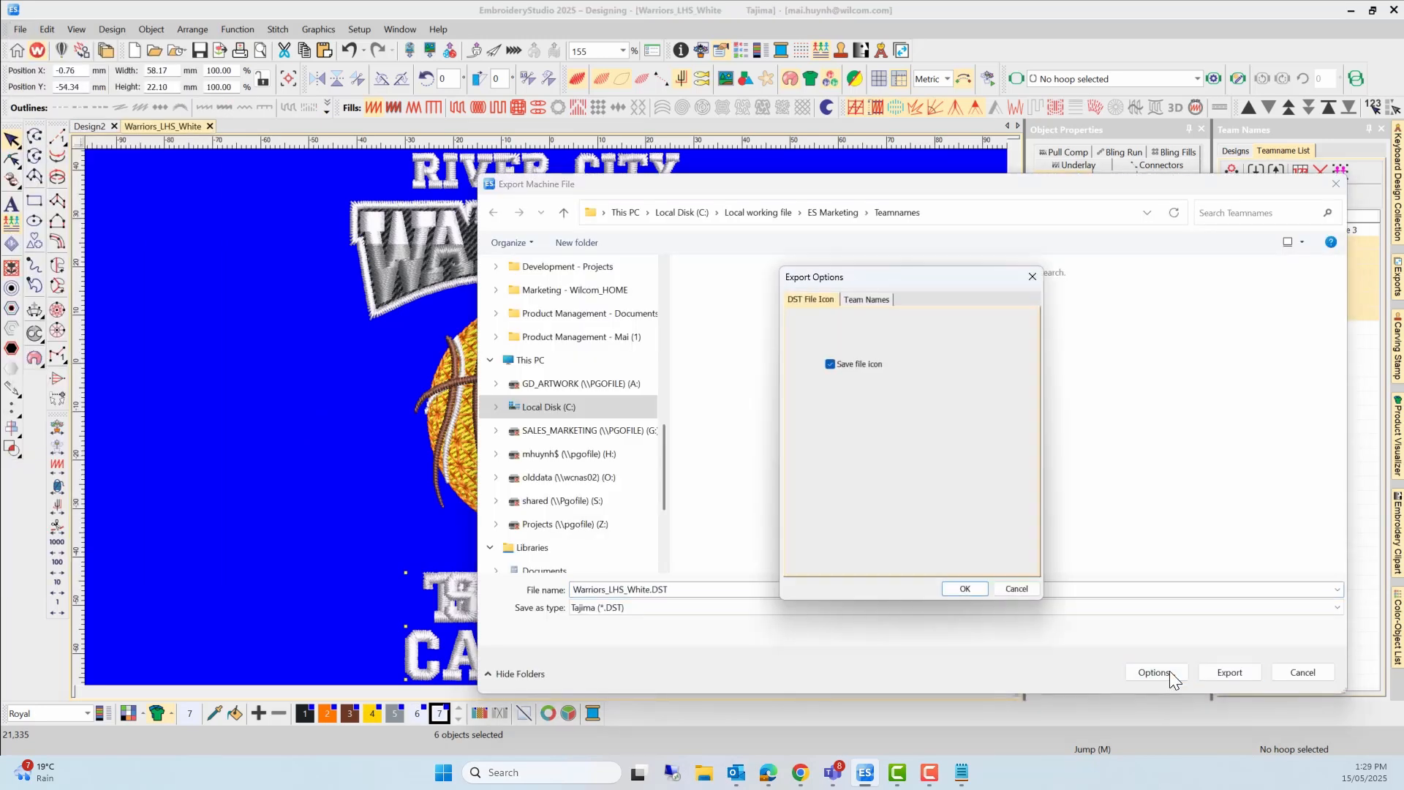
pyautogui.click(886, 300)
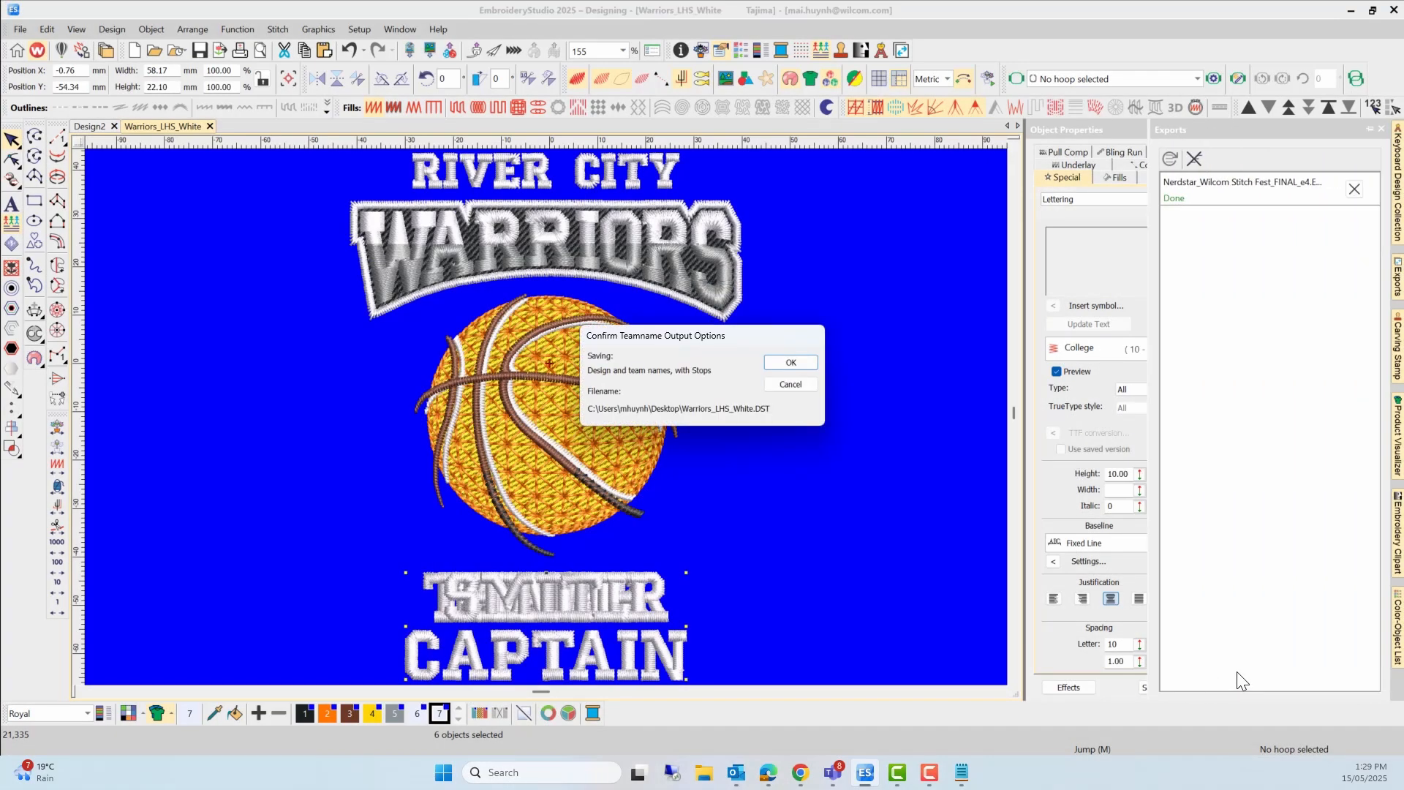
pyautogui.click(807, 363)
# Open the exported Warriors_LHS_White.DST file from the Desktop
pyautogui.click(155, 51)
pyautogui.click(219, 321)
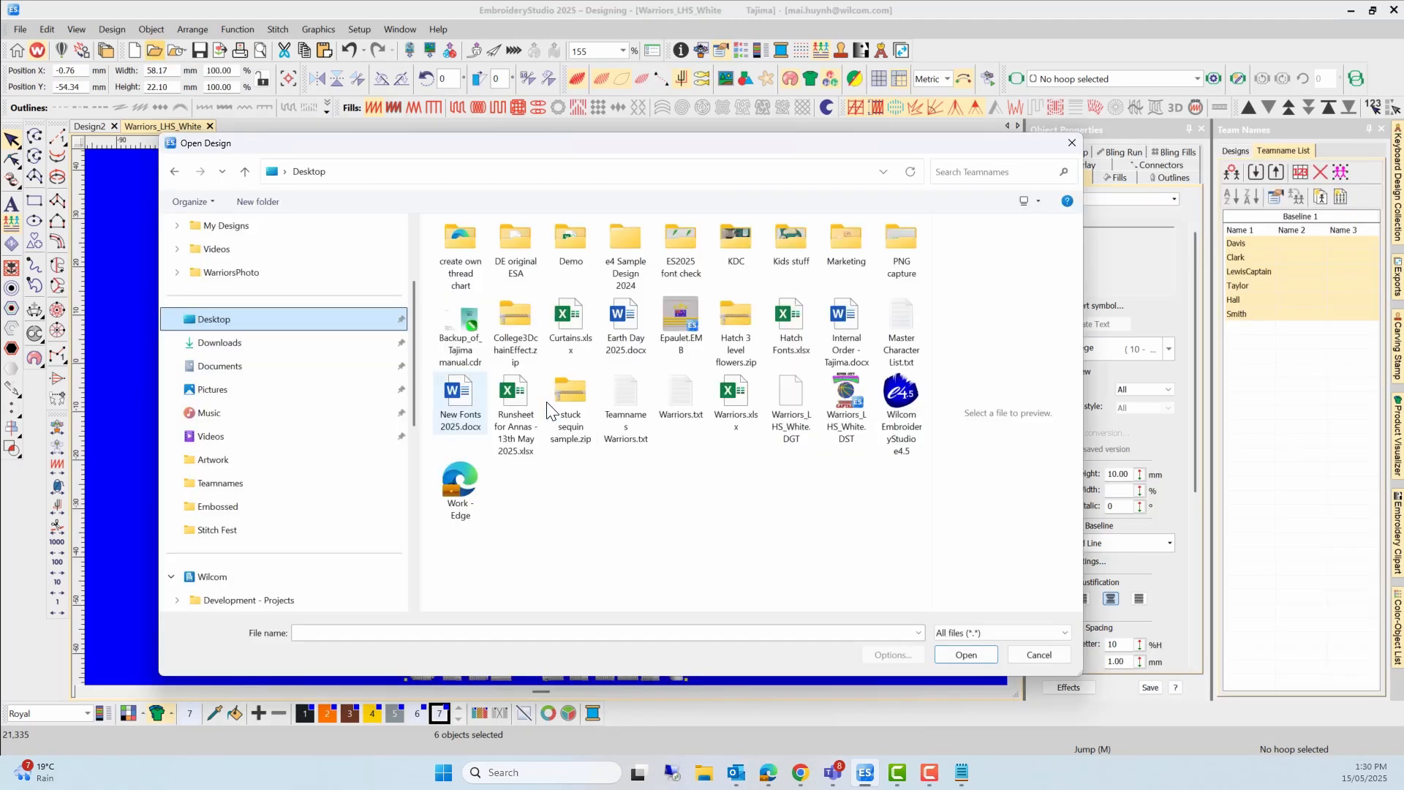
pyautogui.click(847, 414)
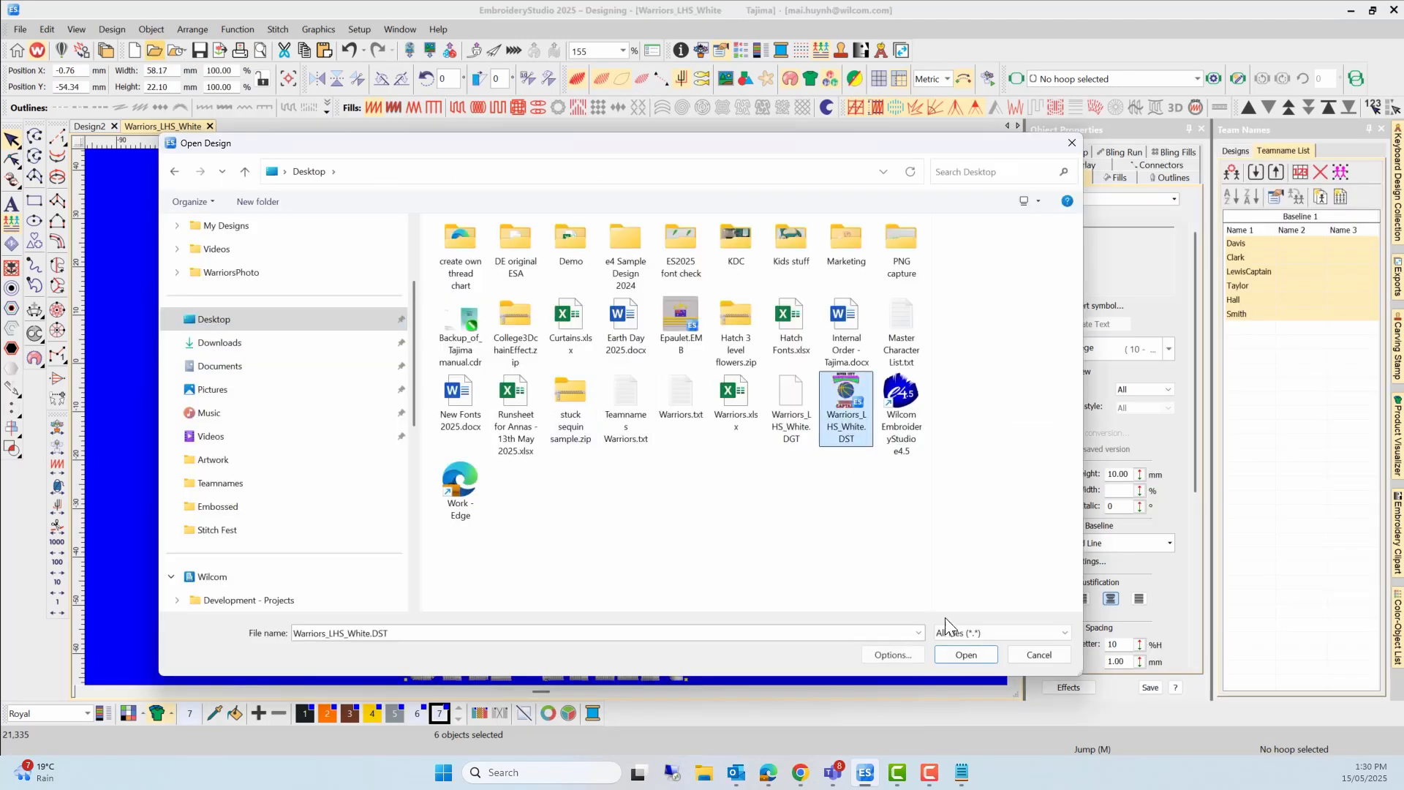
pyautogui.click(965, 656)
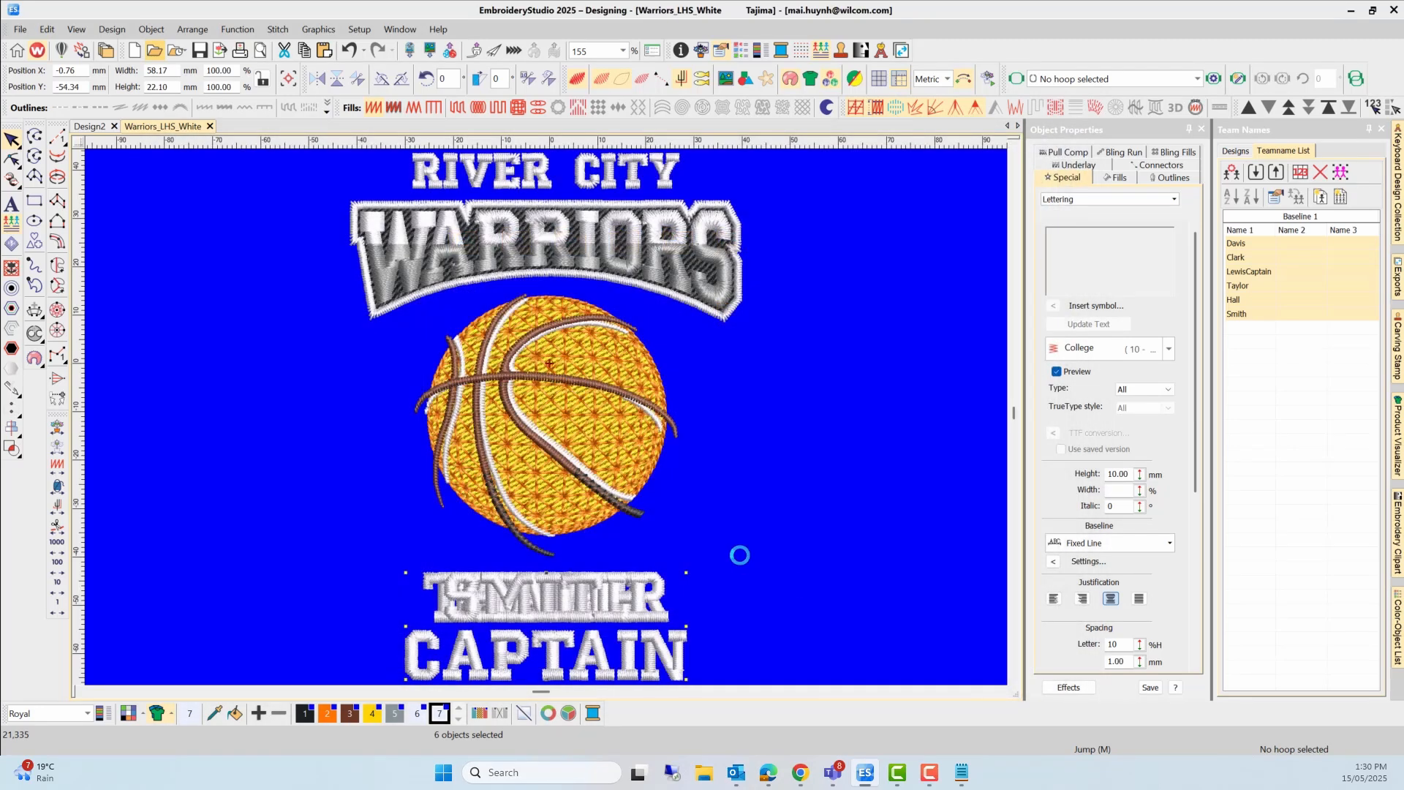